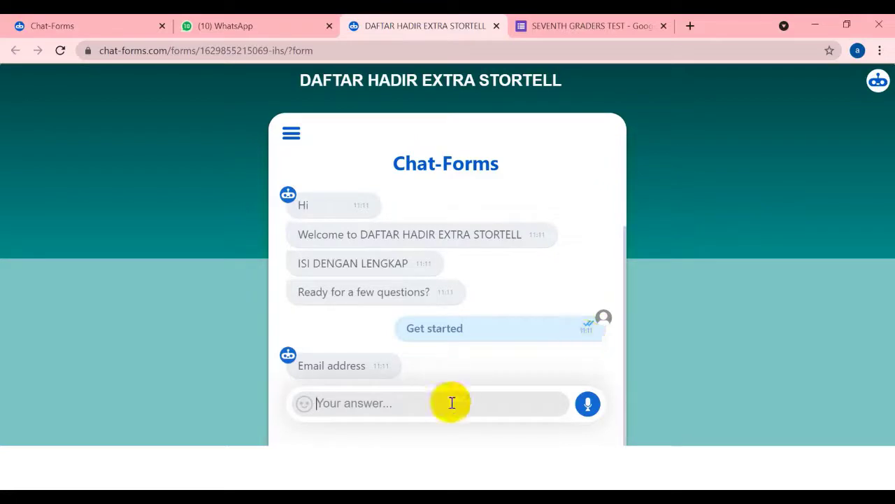
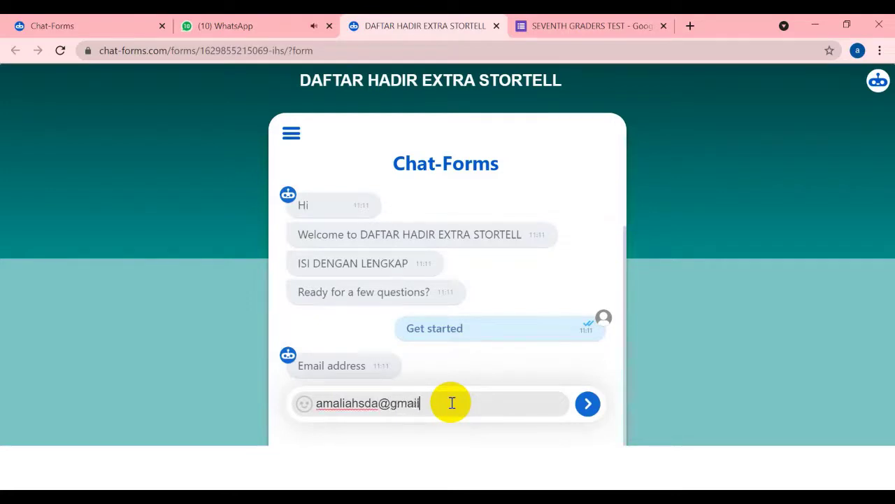
Answer the attendance chat's email and student name questions
key("Return")
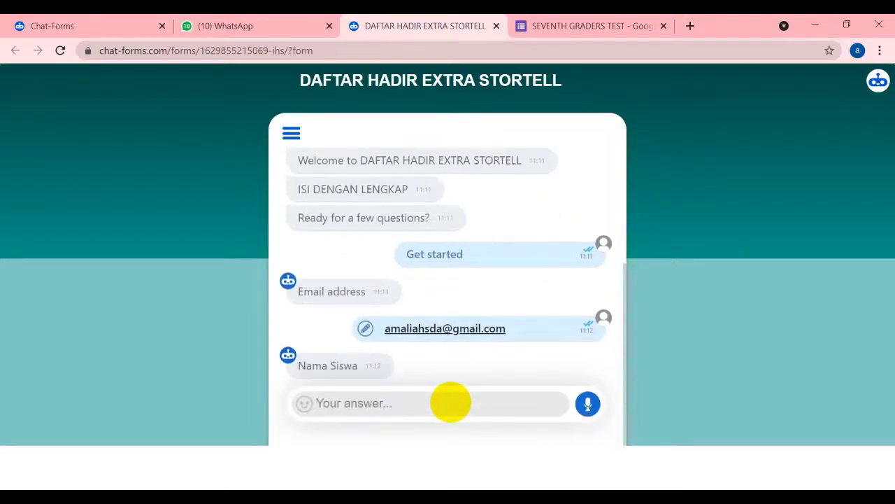
type("amaliah")
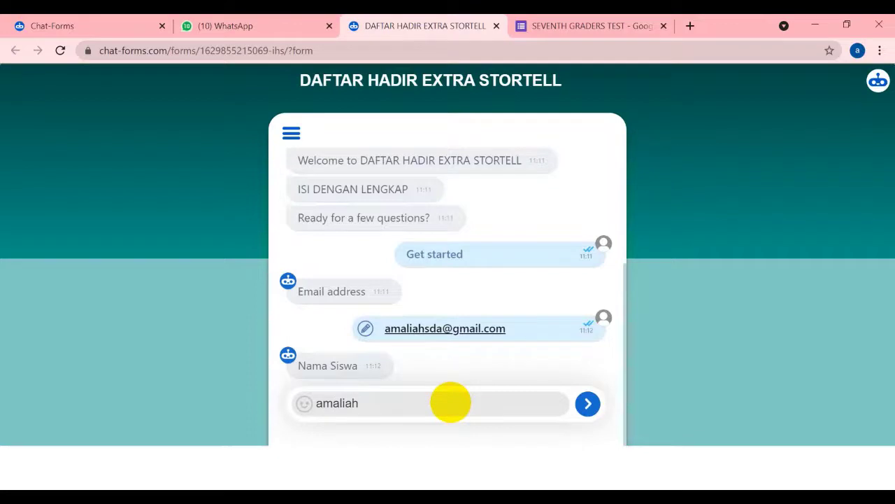
key("Return")
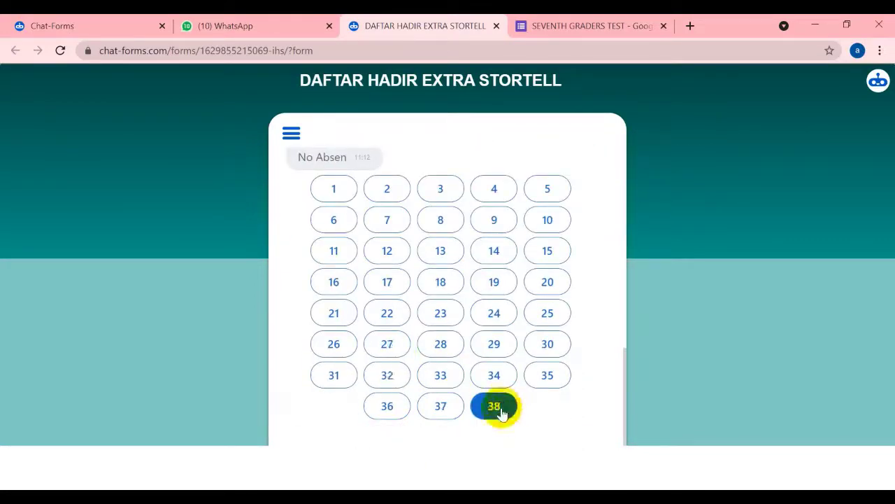
Answer number 38, class 9a and attendance HADIR, then submit the form
left_click(499, 408)
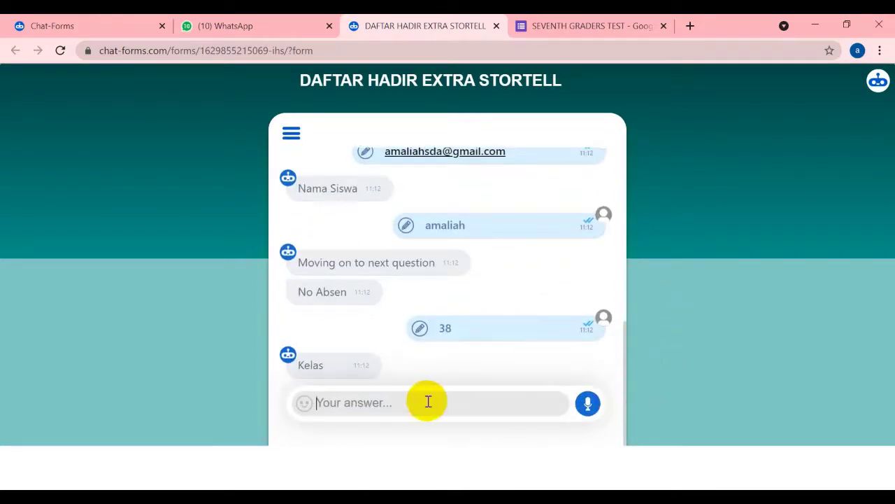
type("9a")
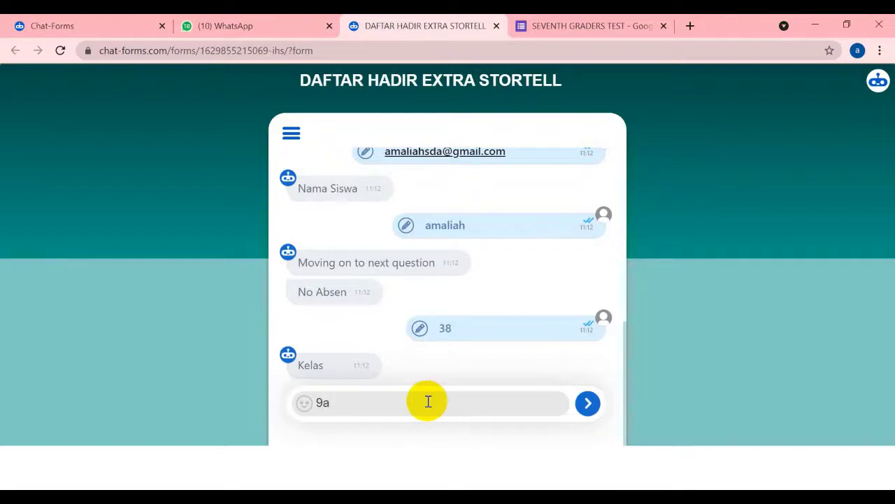
key("Return")
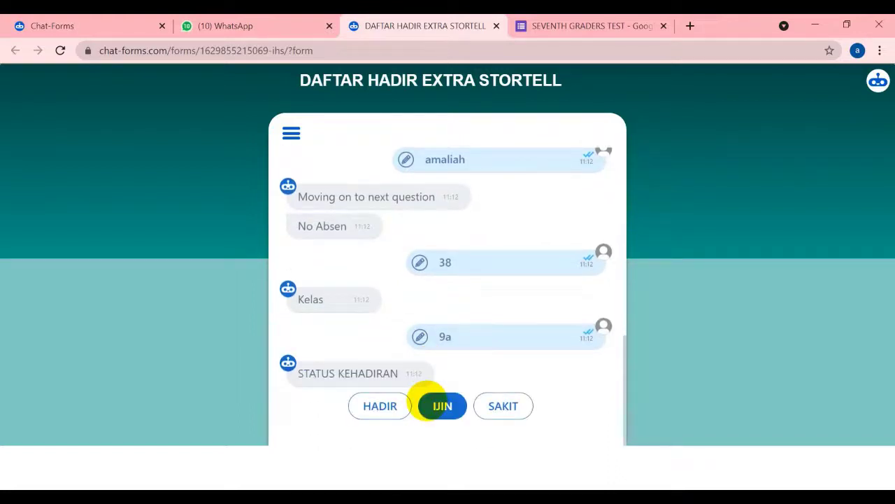
left_click(410, 404)
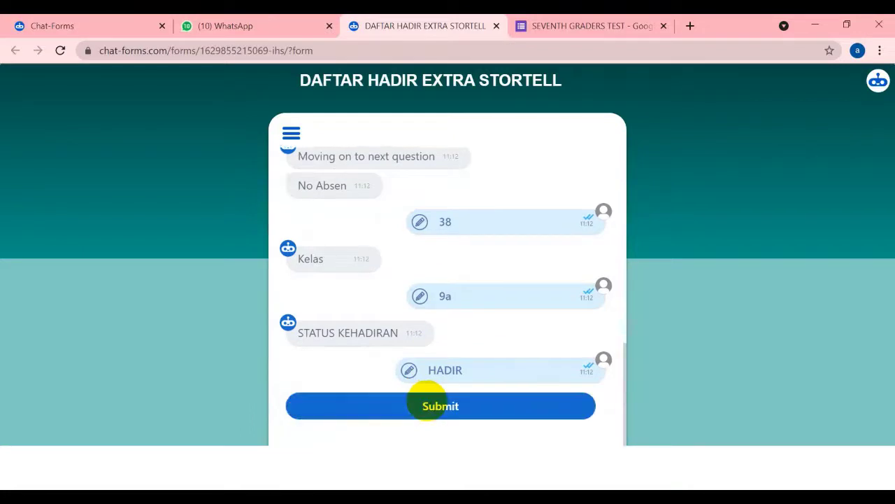
left_click(427, 400)
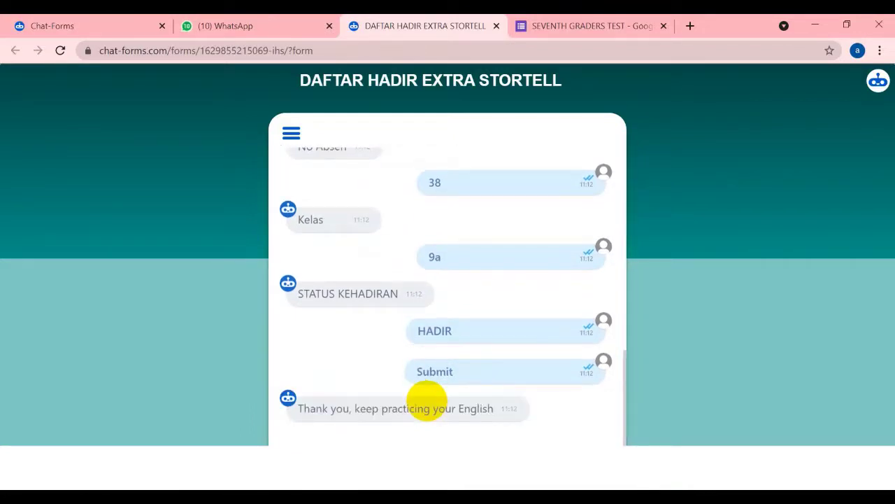
Scroll through the completed attendance chat history, then open a new blank browser tab
scroll(427, 400, "up", 10)
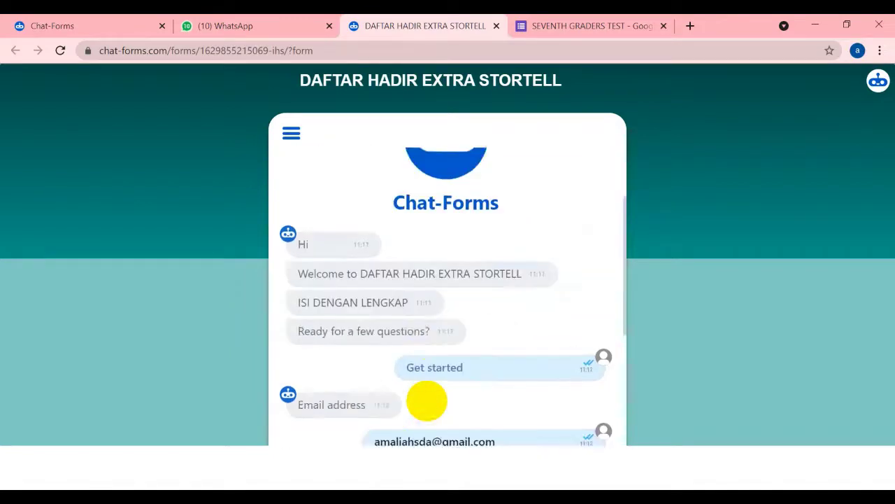
scroll(427, 400, "down", 1)
scroll(426, 400, "down", 10)
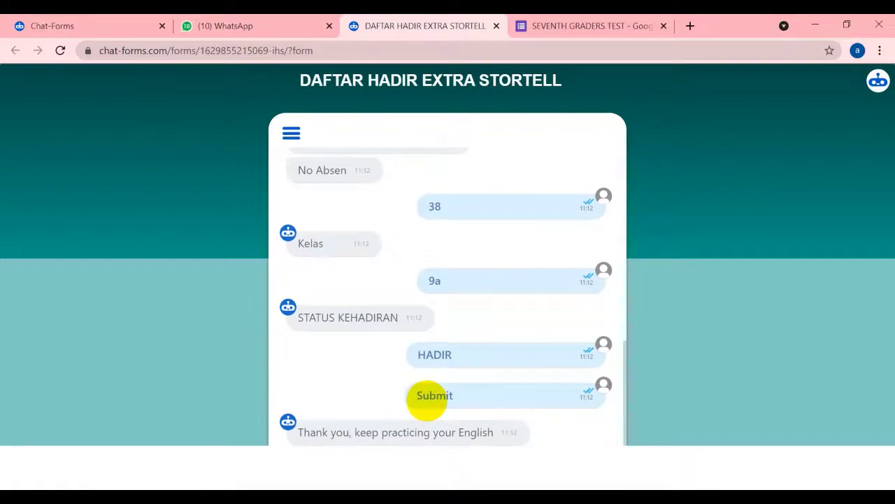
scroll(427, 401, "up", 10)
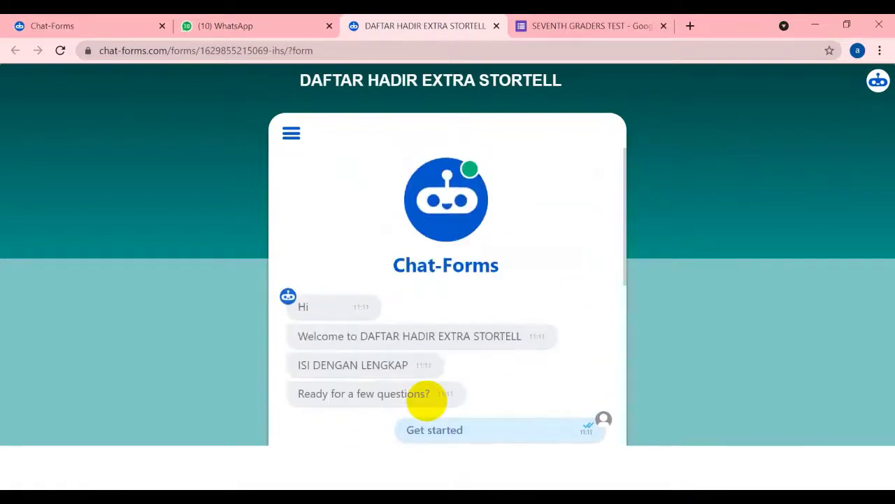
scroll(427, 400, "down", 8)
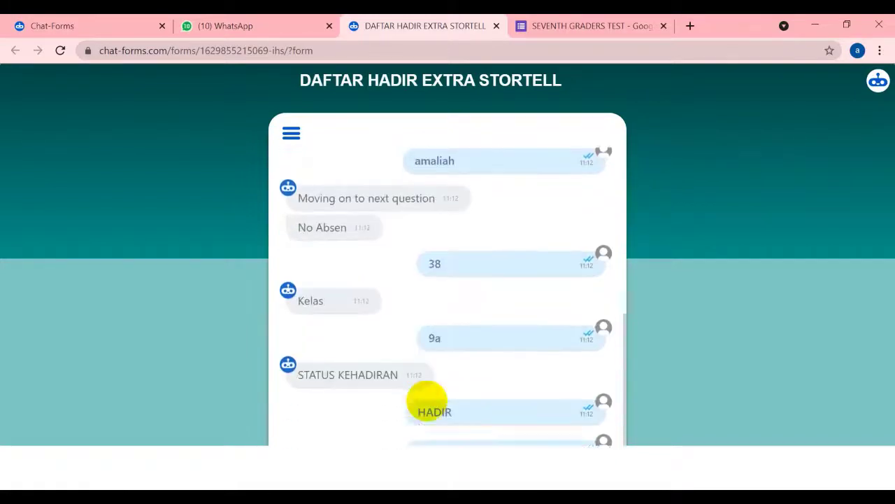
scroll(429, 400, "up", 8)
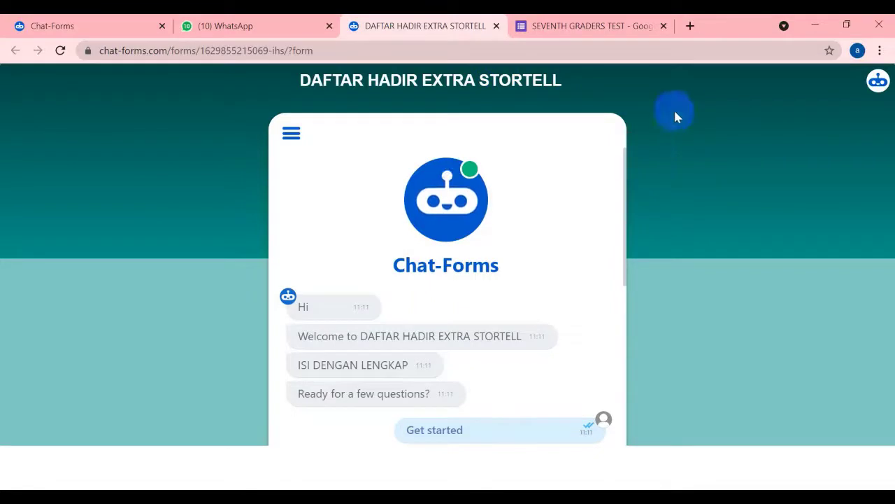
left_click(688, 31)
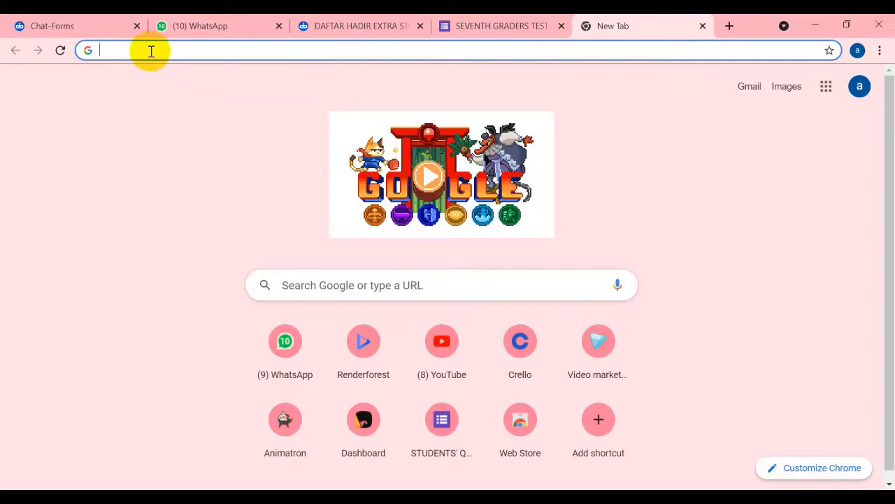
Search Google for 'chat form', open the Chat-Forms site, then switch to the SEVENTH GRADERS TEST tab
type("chat ")
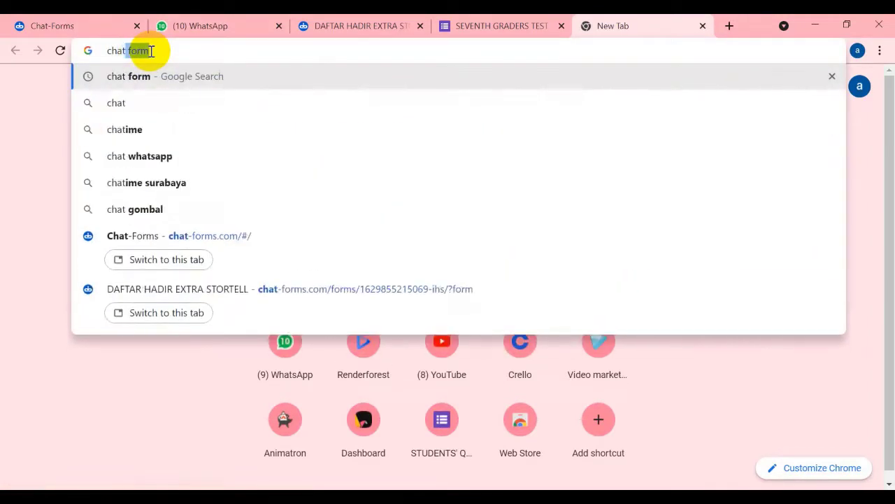
type("for")
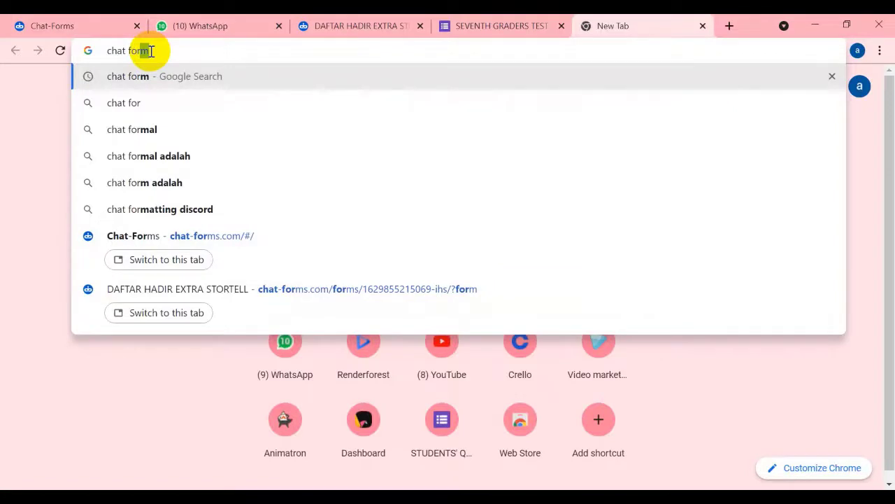
type("m")
key("Return")
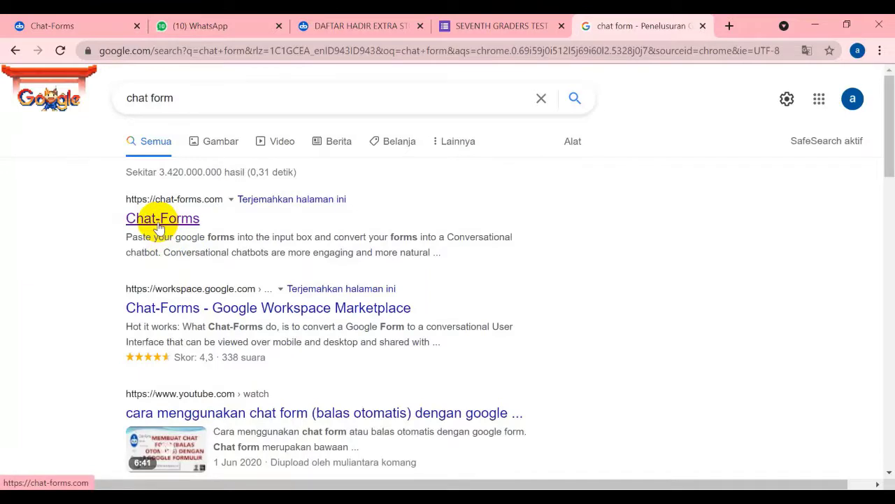
left_click(159, 223)
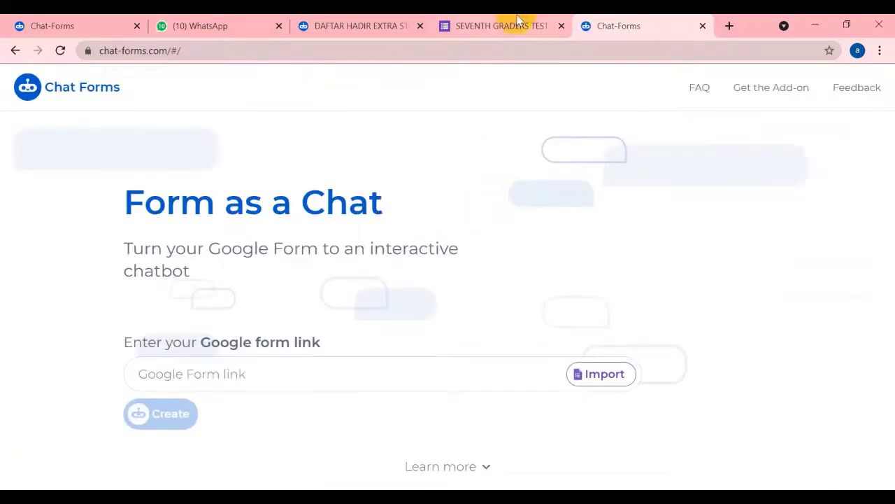
left_click(480, 28)
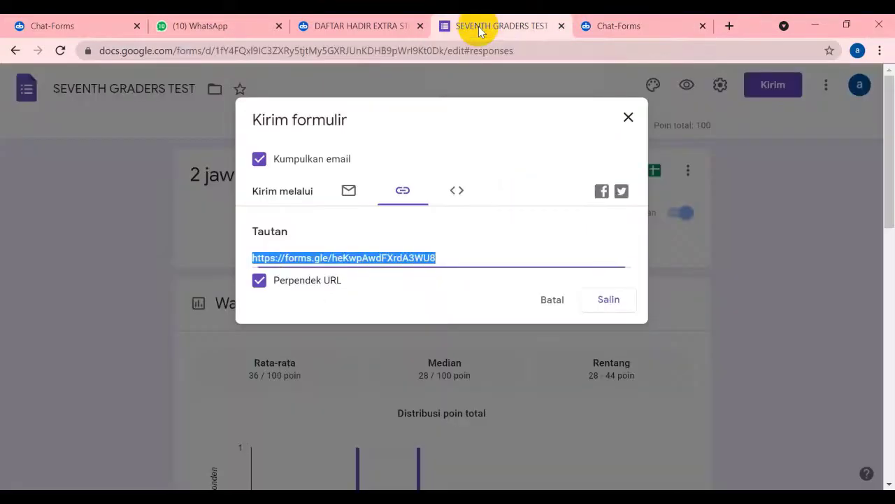
Reopen SEVENTH GRADERS TEST from Forms home, view its 2 responses, then return to Pertanyaan
left_click(629, 119)
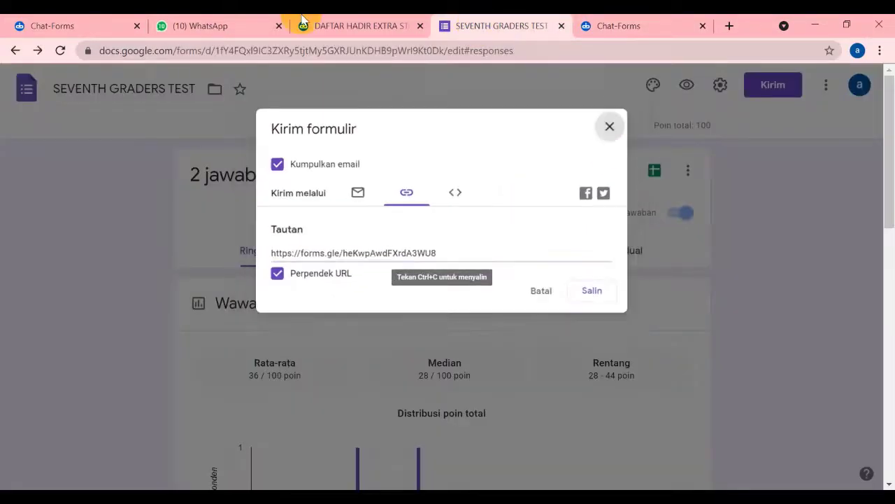
left_click(14, 51)
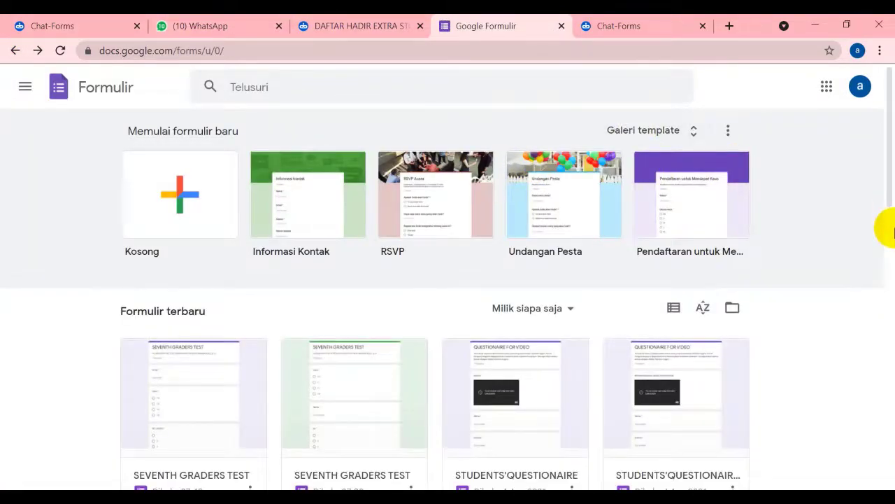
scroll(884, 225, "down", 3)
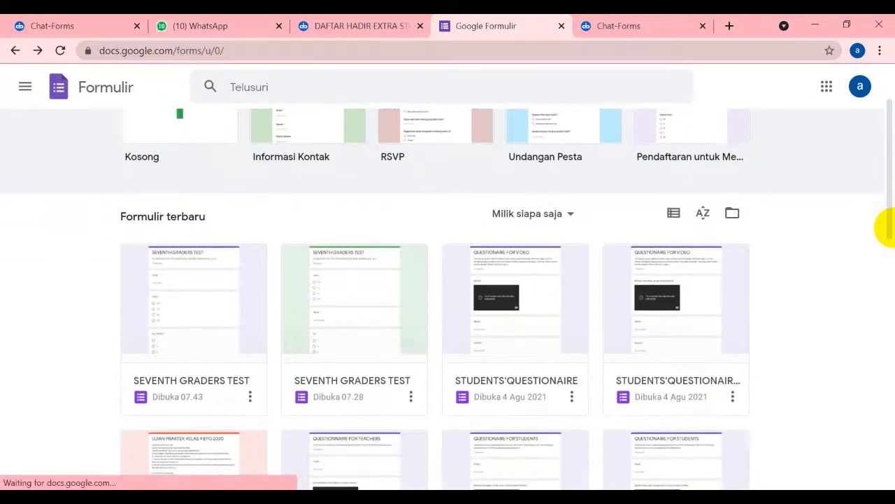
left_click(175, 301)
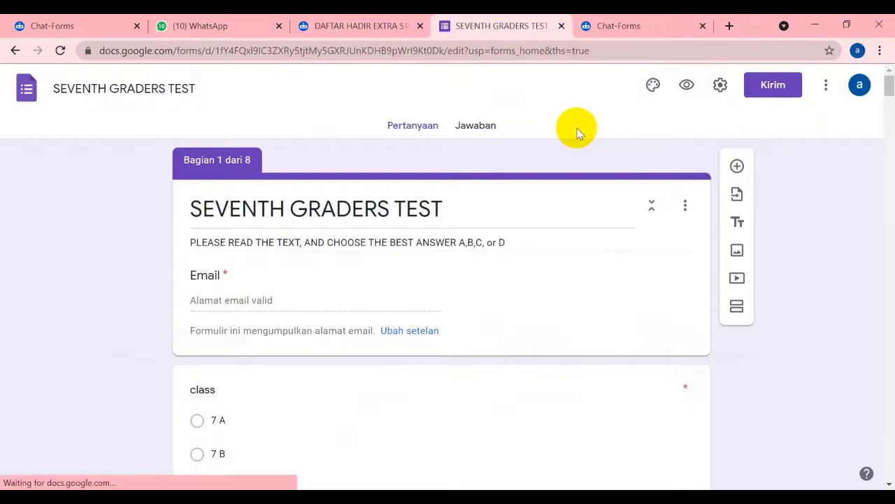
left_click(497, 135)
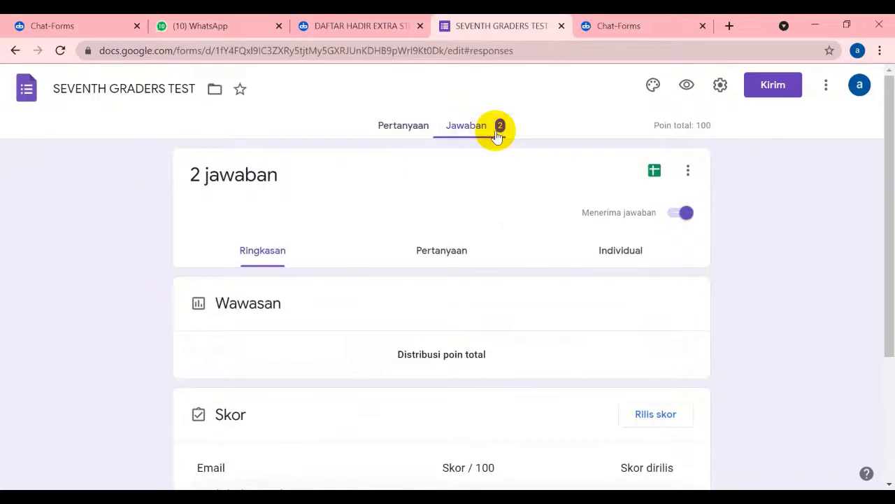
left_click(404, 130)
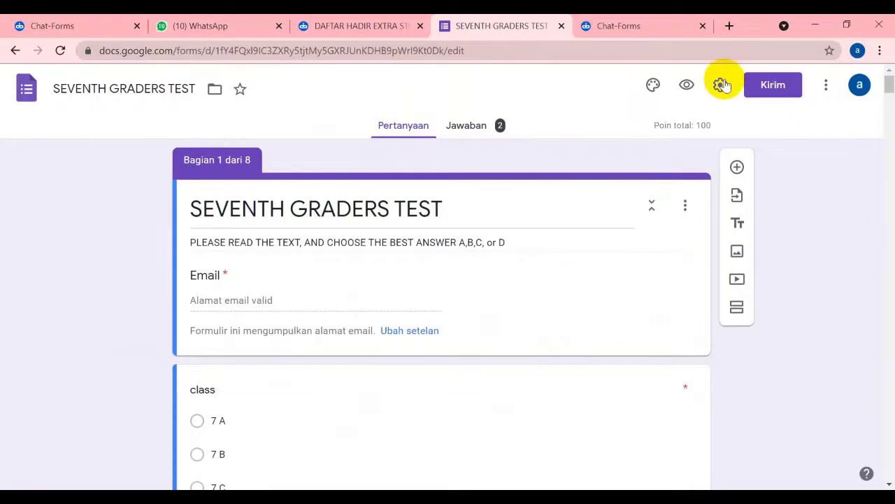
Copy the SEVENTH GRADERS TEST form's shortened share link from the Kirim dialog
left_click(774, 87)
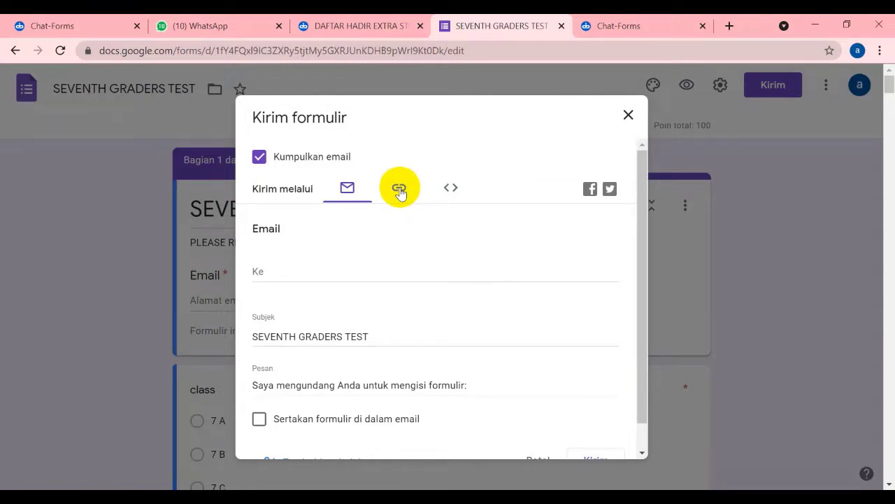
left_click(628, 115)
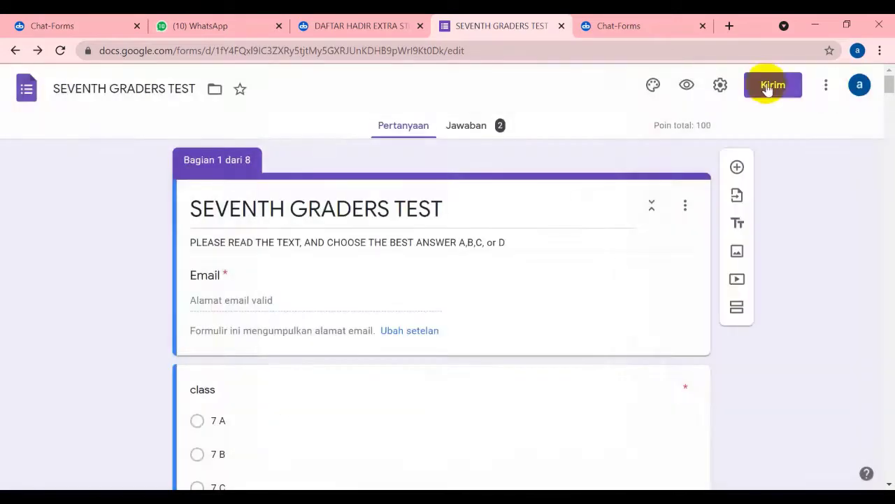
left_click(766, 90)
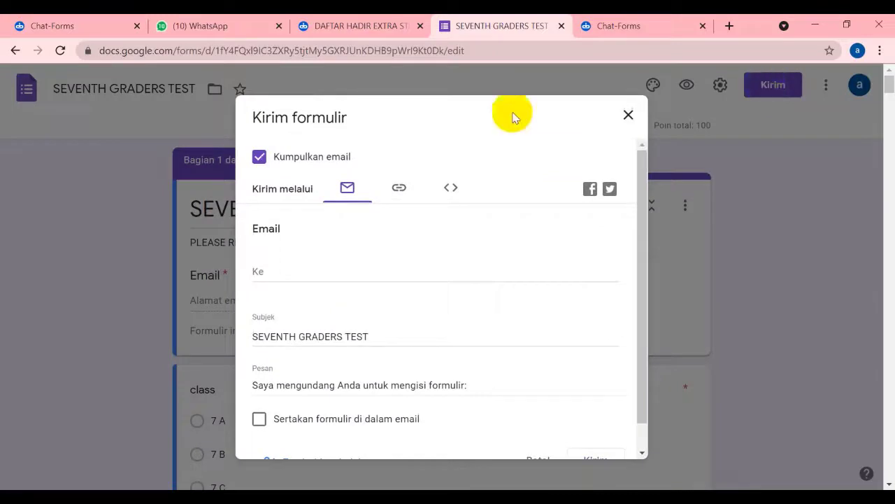
left_click(400, 193)
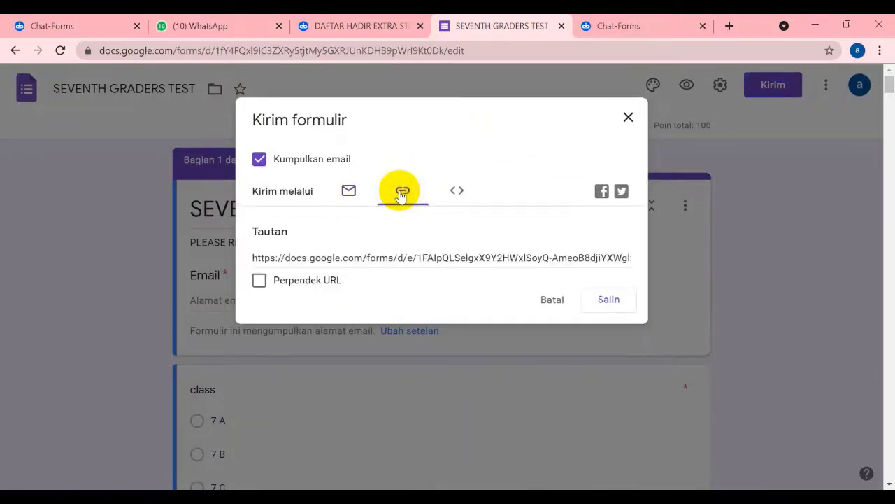
left_click(259, 281)
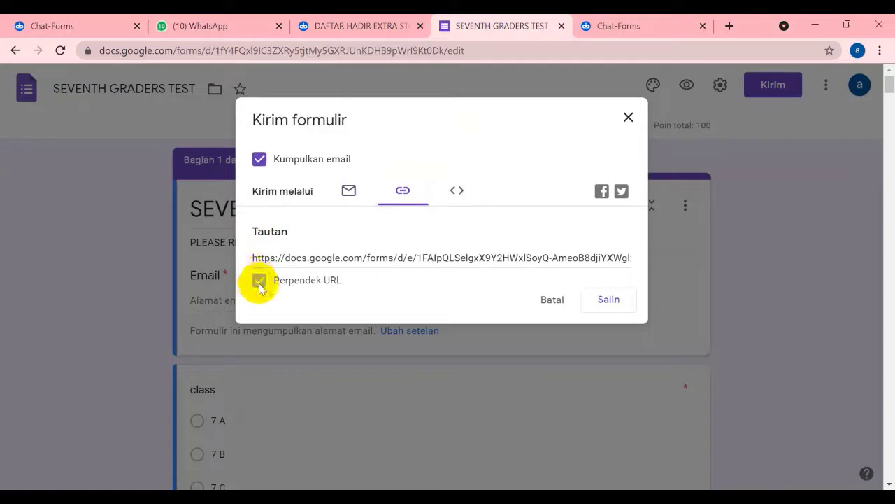
left_click(609, 301)
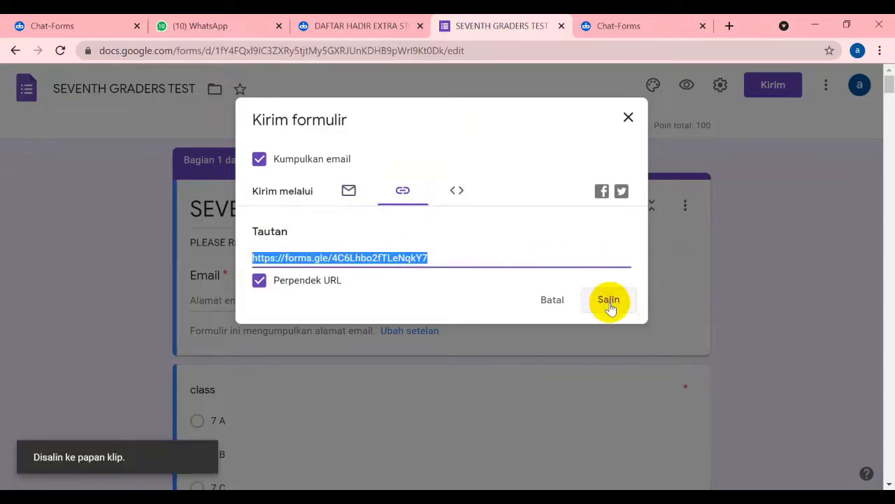
left_click(627, 27)
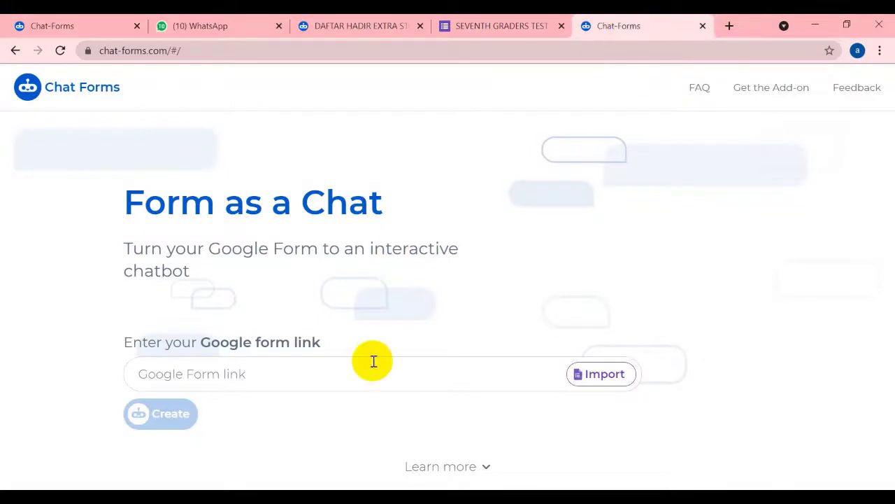
Paste the copied short Google Form link into Chat-Forms and create the chatbot
left_click(151, 374)
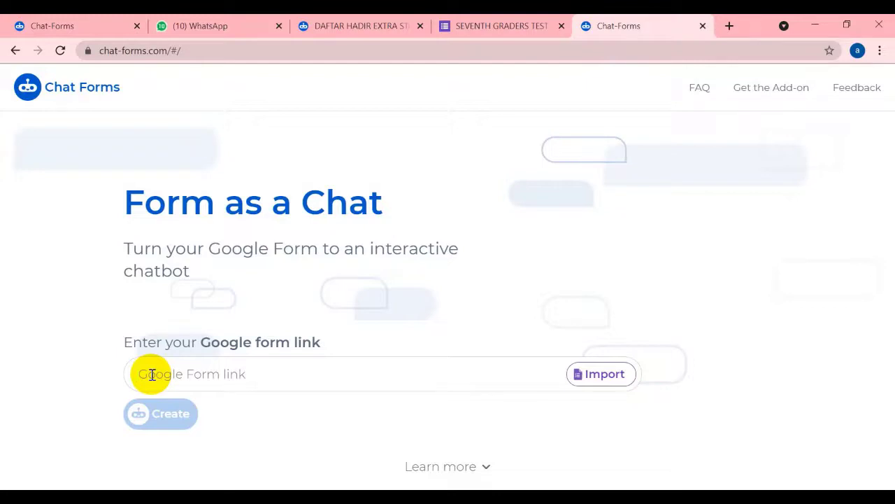
type("https://forms.gle/4C6Lhbo2fTLeNqkY7")
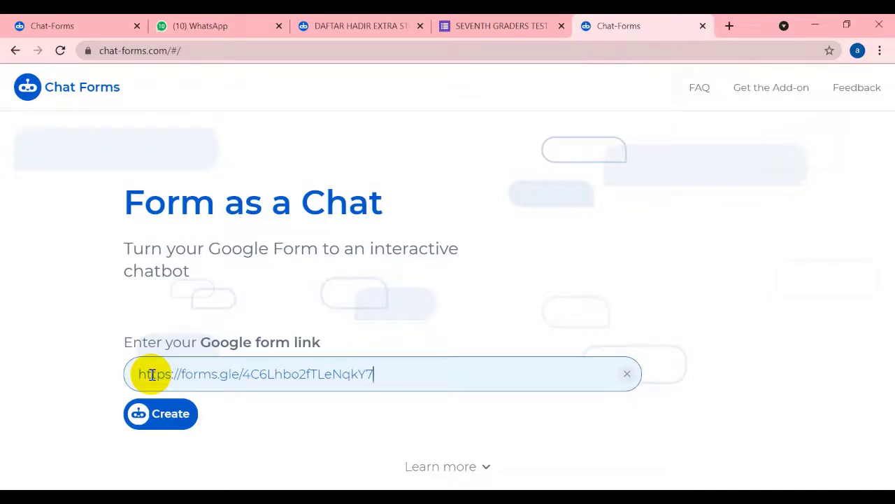
right_click(423, 372)
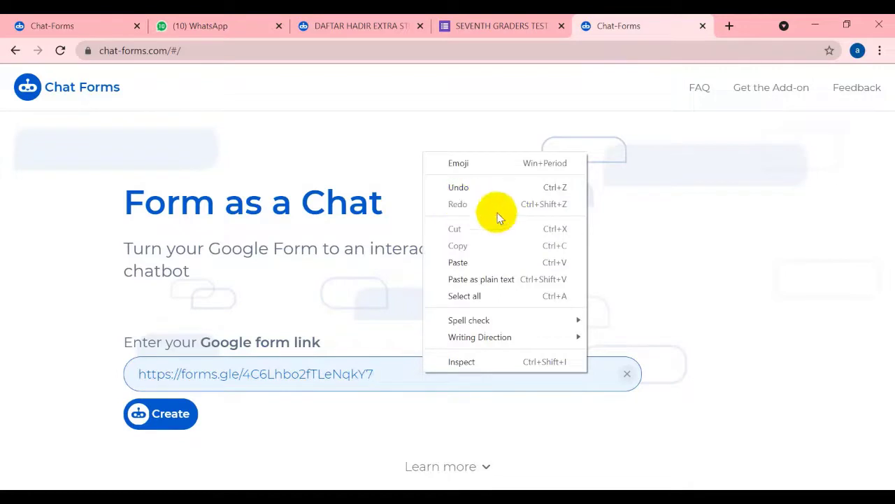
left_click(356, 334)
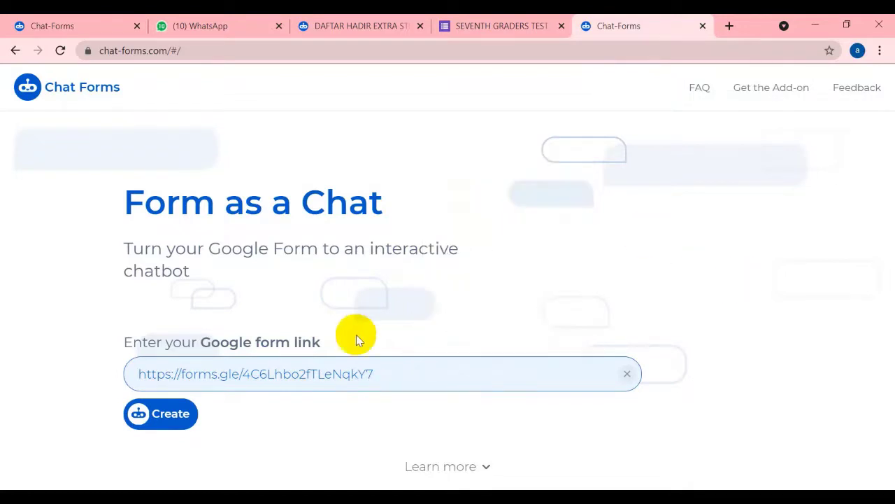
left_click(168, 418)
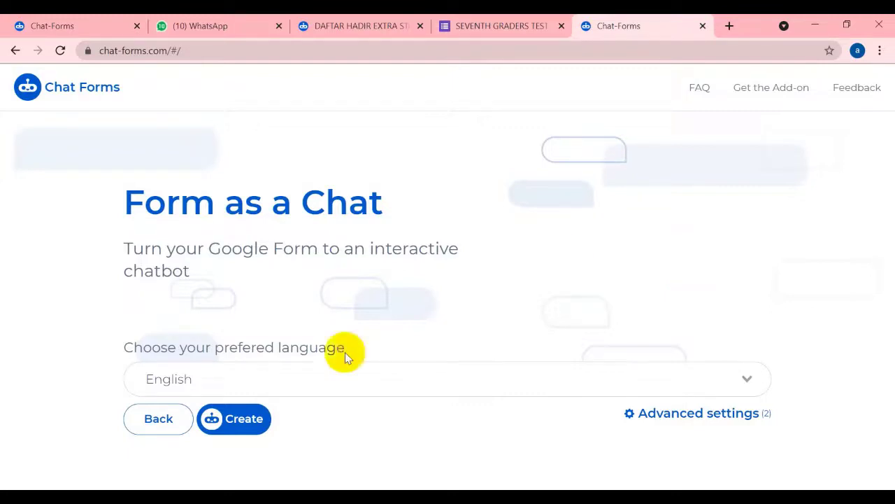
Try Indonesian as the chatbot language, then switch it back to English
left_click(748, 381)
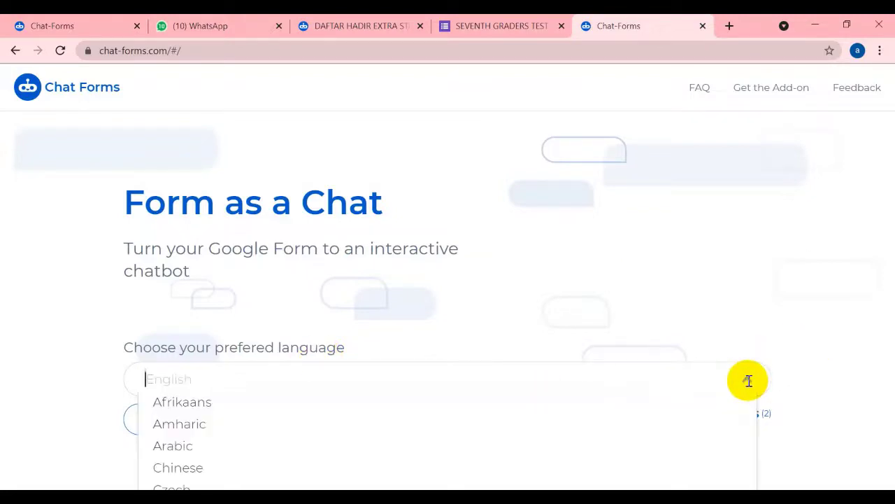
left_click(804, 256)
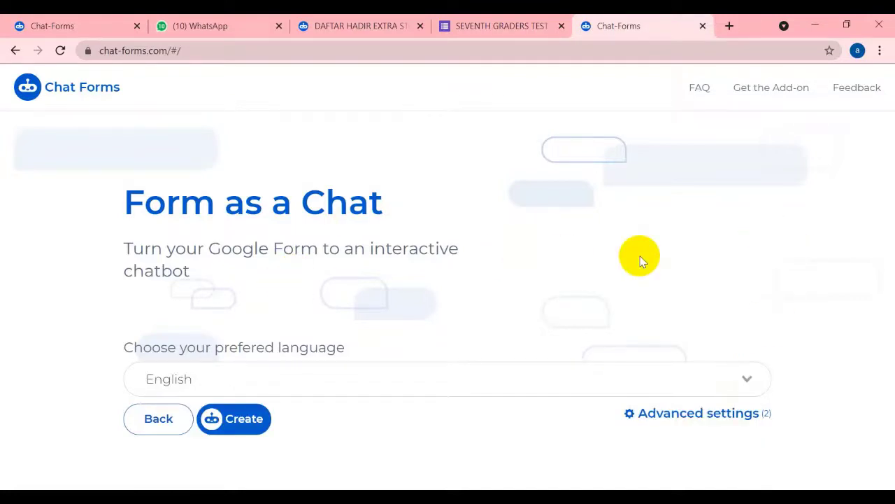
left_click(740, 381)
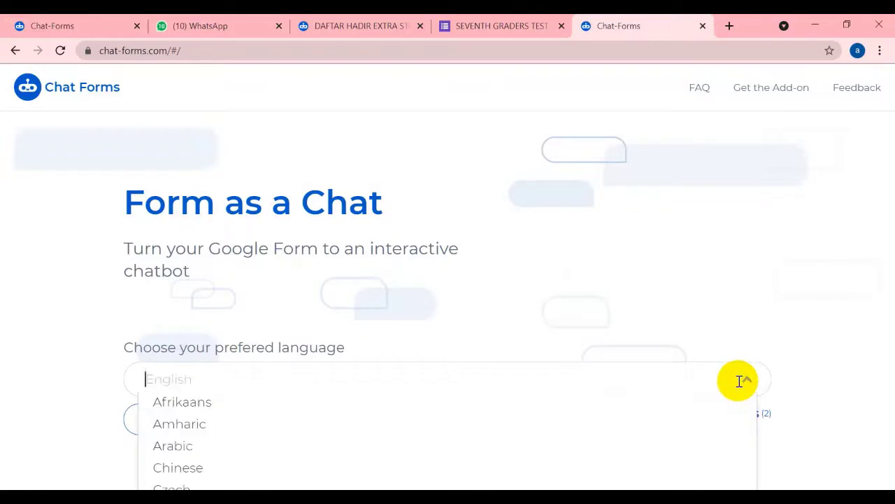
scroll(738, 381, "down", 2)
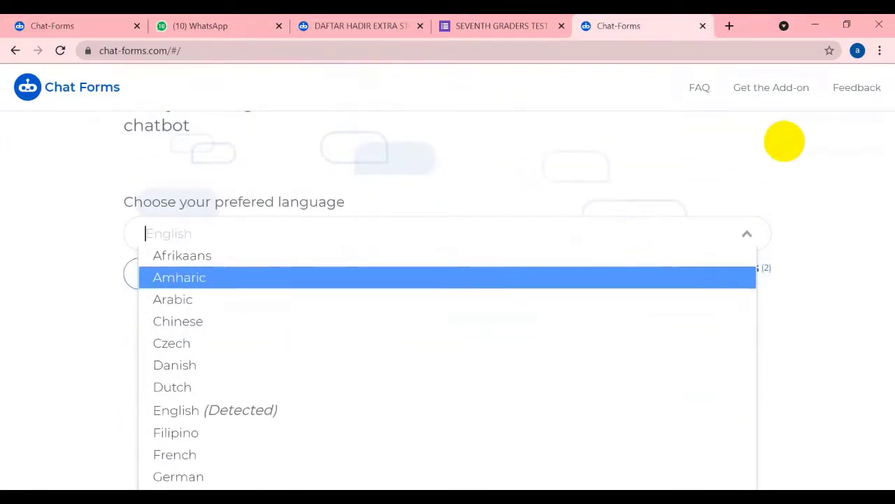
scroll(785, 141, "down", 3)
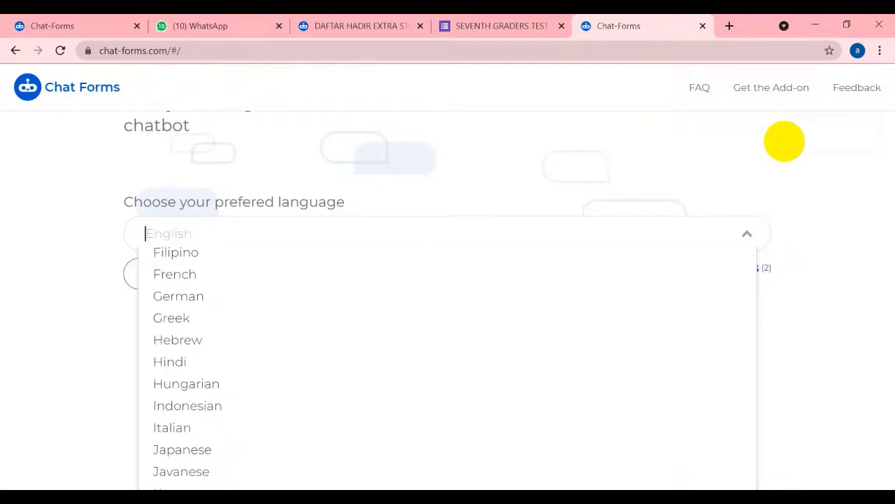
left_click(188, 405)
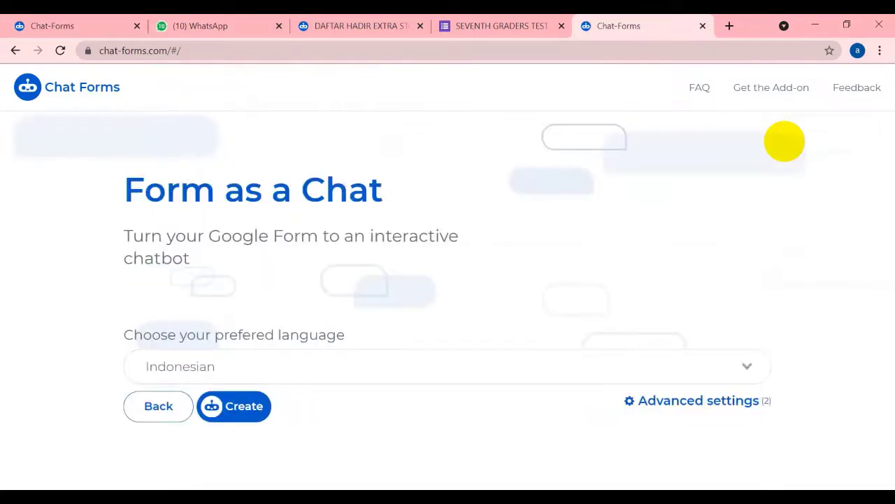
left_click(668, 360)
scroll(448, 434, "down", 3)
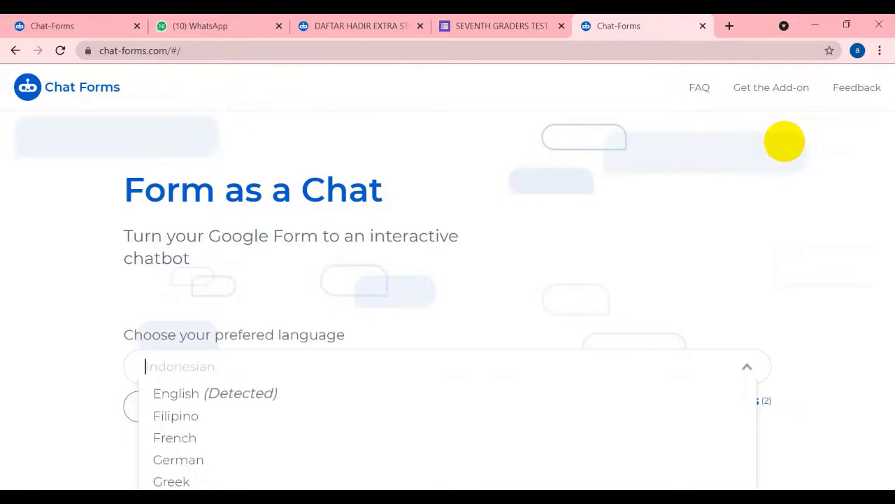
key("Return")
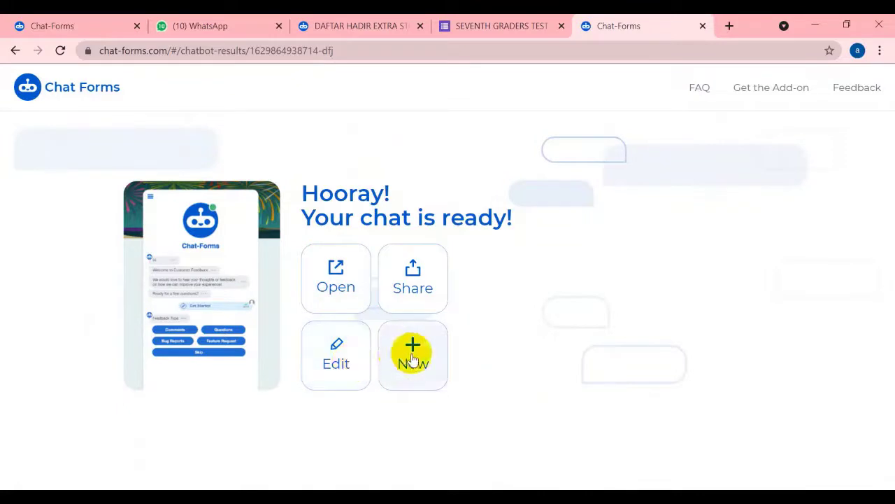
Open the finished SEVENTH GRADERS TEST chatbot in its own tab and start the quiz
left_click(332, 277)
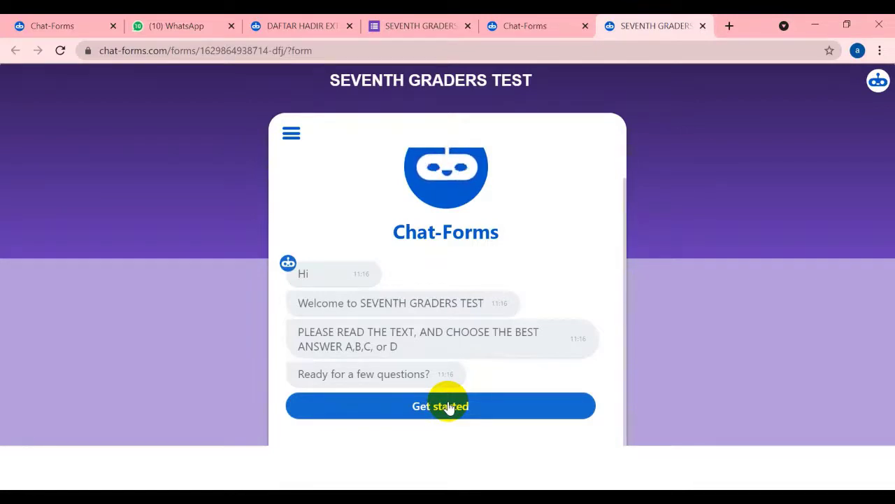
left_click(449, 406)
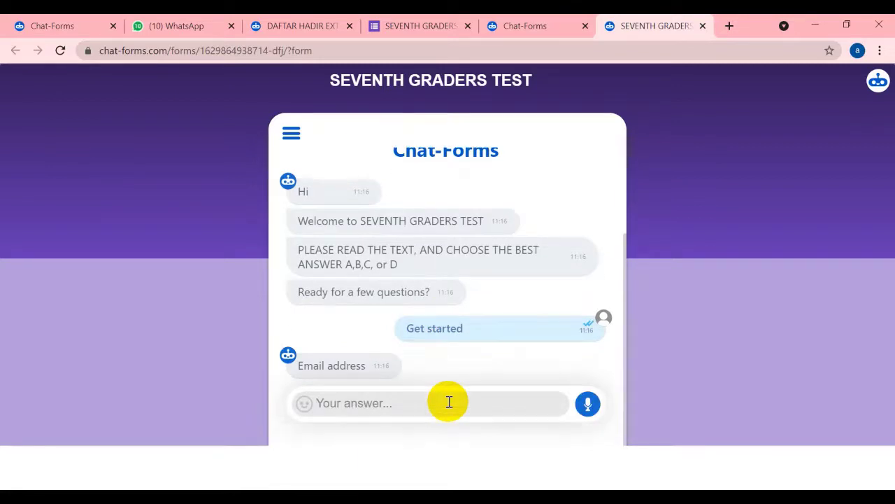
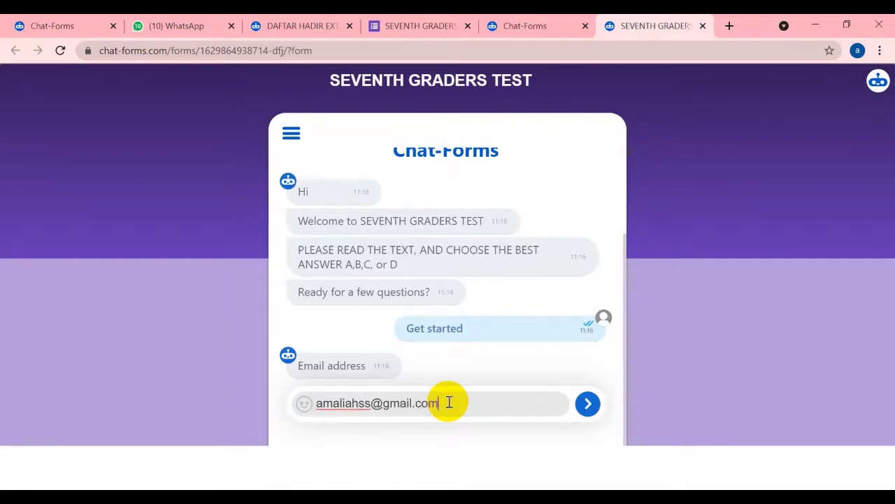
Answer the quiz's email question, choose class 7 D, and give attendance number 38
key("Return")
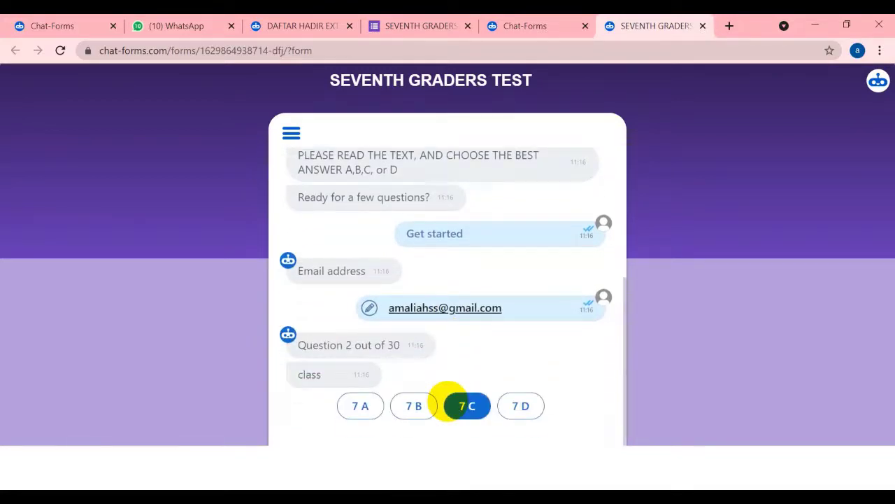
left_click(448, 402)
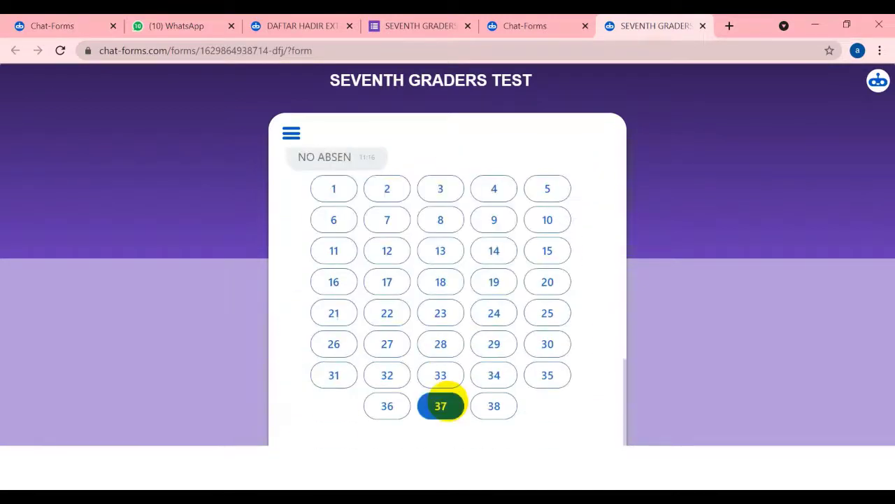
left_click(494, 406)
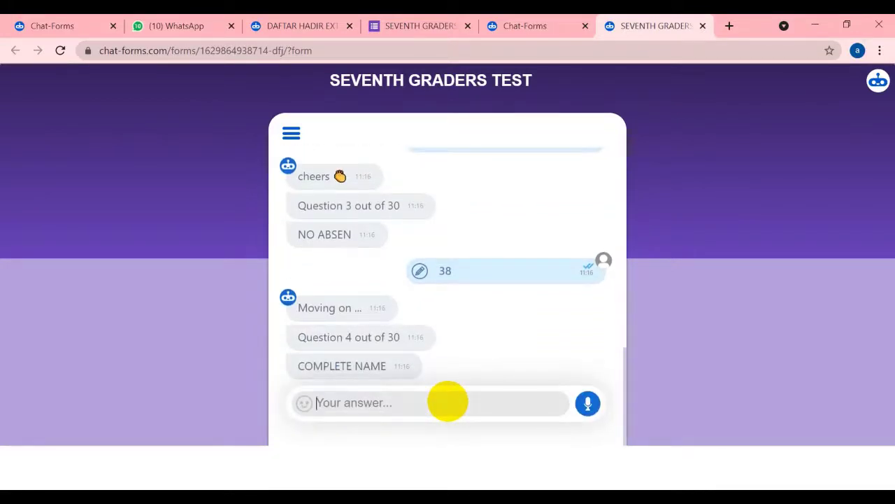
Enter the student's name as the COMPLETE NAME answer
left_click(447, 401)
type("amaliah")
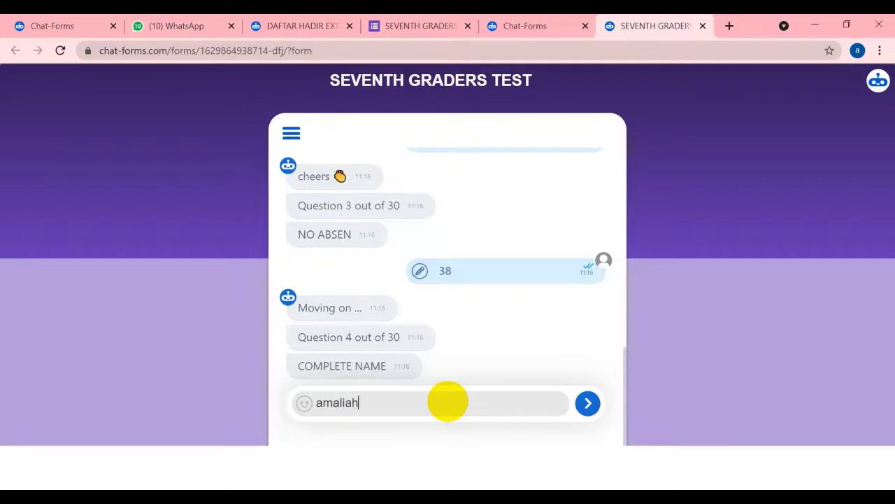
key("Return")
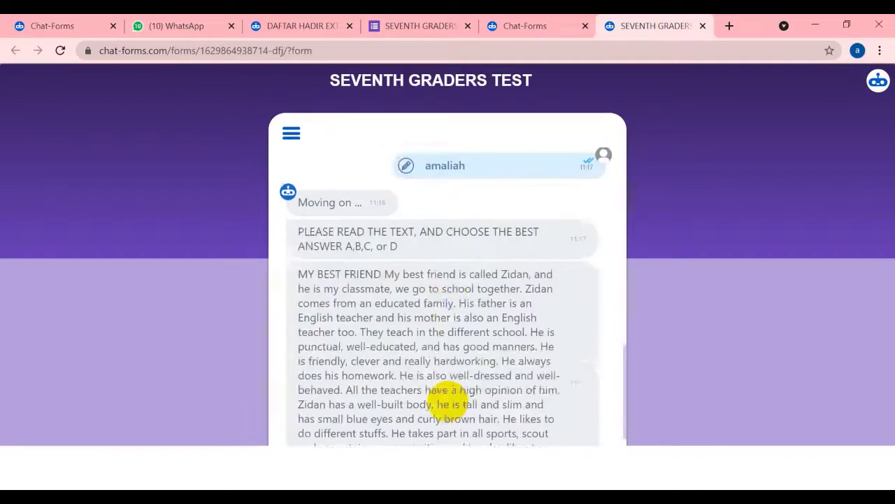
Reply 'done' to the MY BEST FRIEND reading passage prompt
scroll(442, 403, "up", 2)
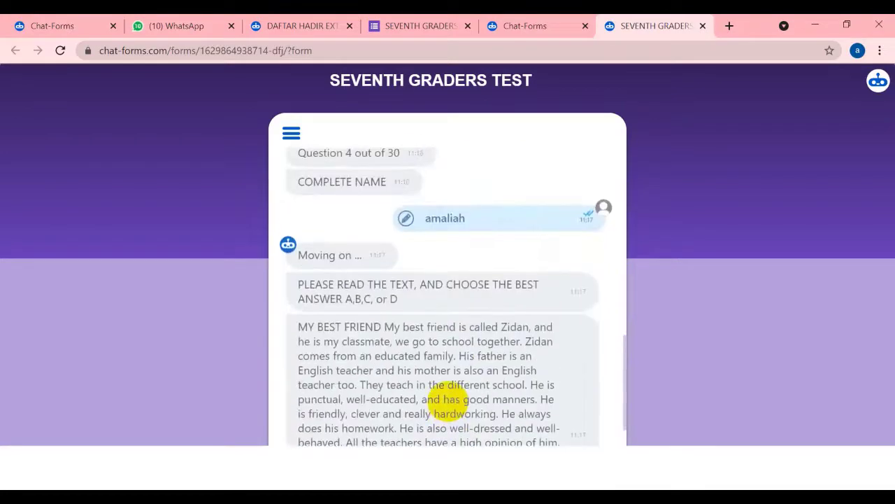
scroll(447, 404, "down", 1)
scroll(461, 401, "up", 2)
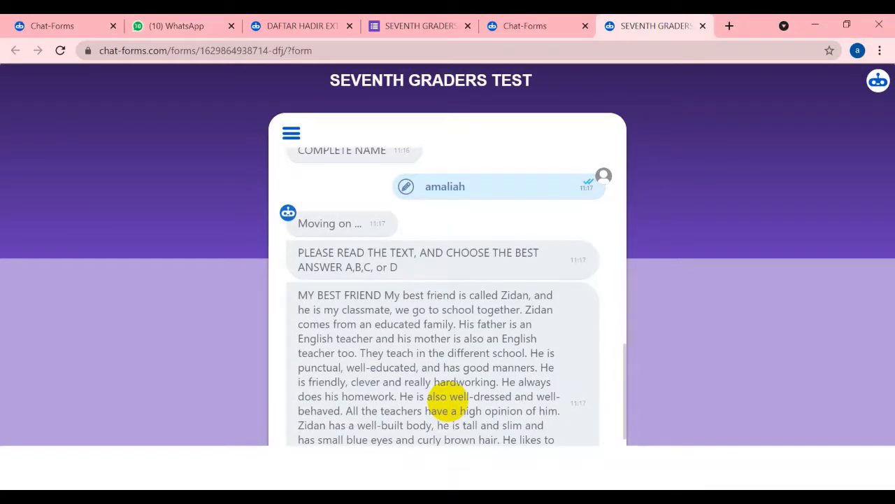
scroll(446, 402, "up", 1)
scroll(444, 403, "down", 3)
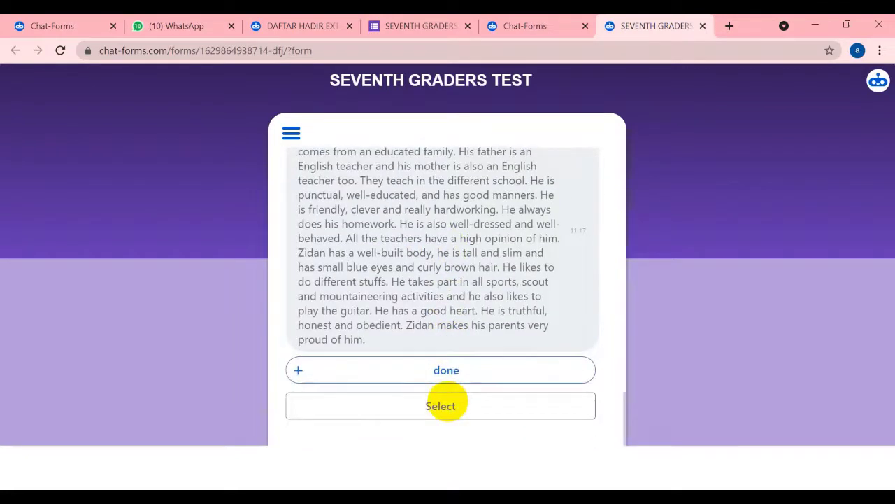
left_click(446, 370)
left_click(441, 406)
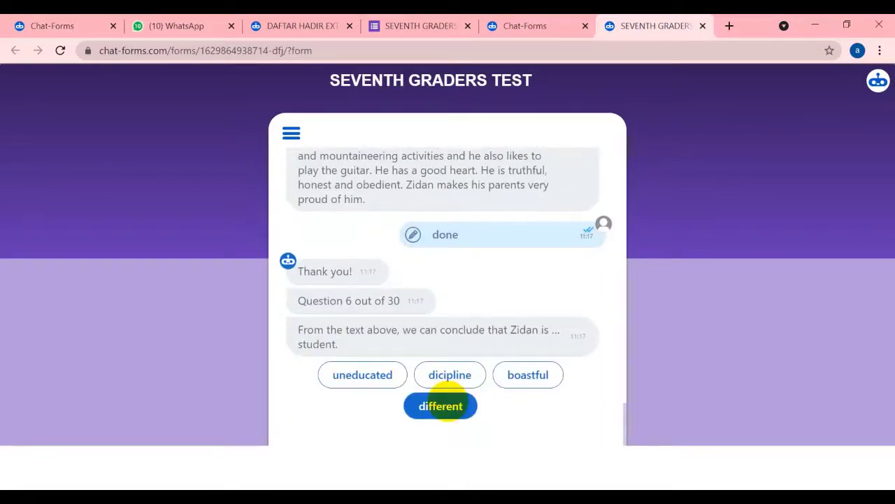
Answer Questions 6–9: dicipline, Zidan and his parents, 4-2-8-3-6-7-5-1, make him as my motivator
left_click(448, 384)
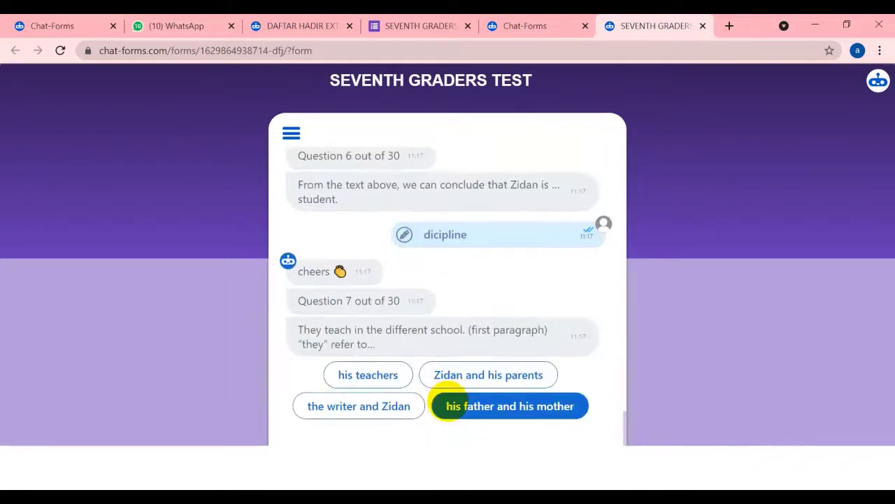
left_click(451, 378)
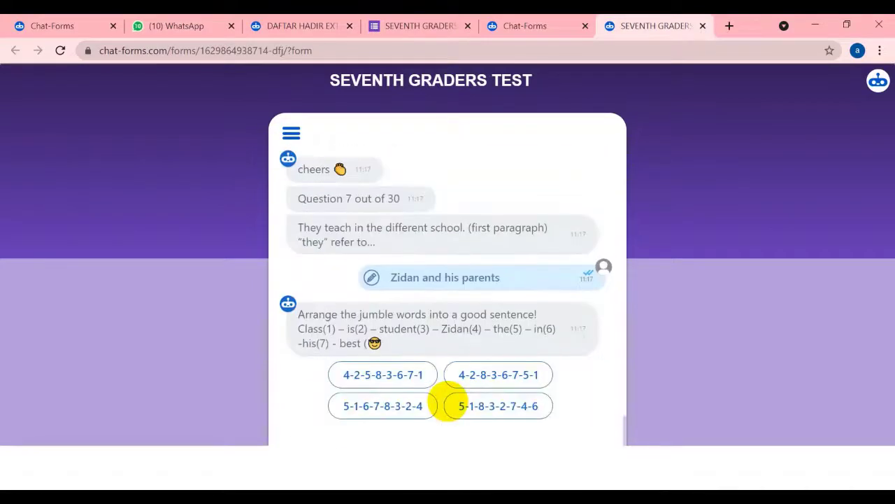
left_click(450, 387)
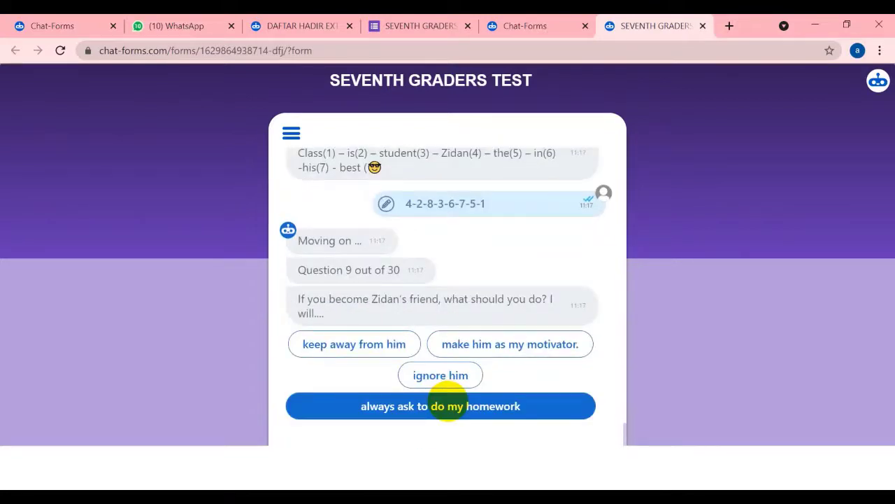
left_click(510, 343)
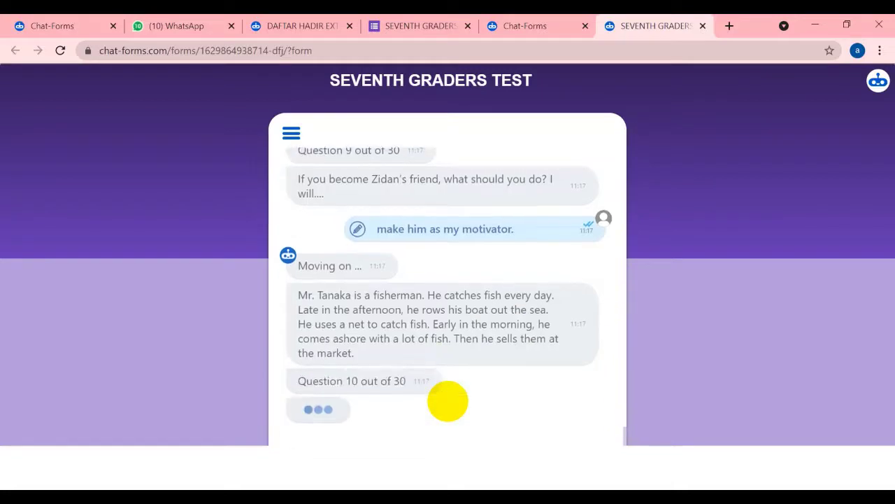
Answer Questions 10–13: ditch, chase, staying in the sea, Story of Debby Putri
left_click(524, 405)
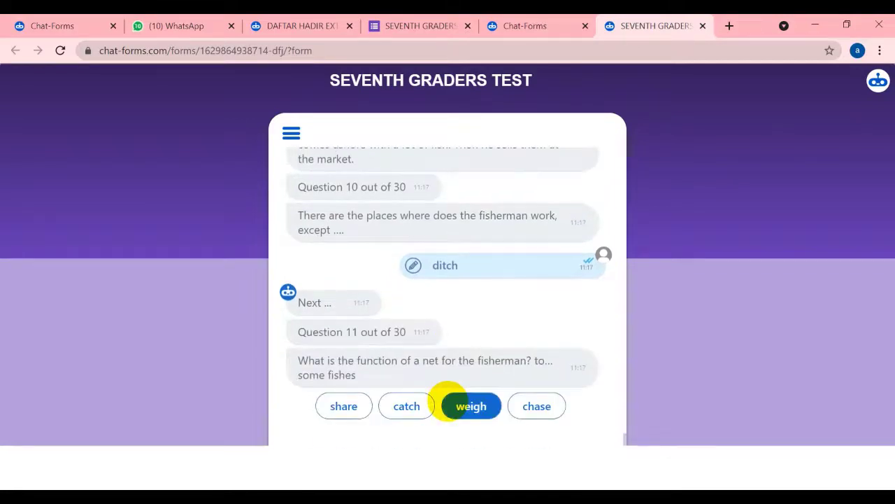
left_click(537, 405)
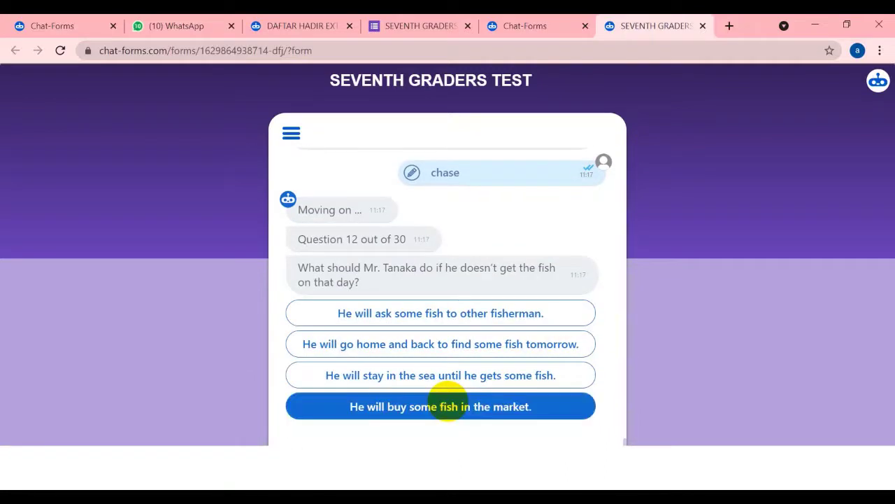
left_click(440, 374)
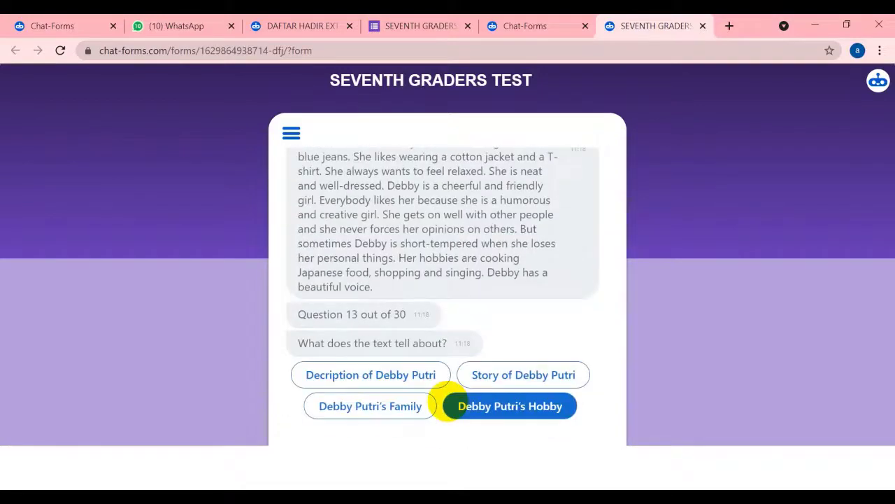
left_click(523, 375)
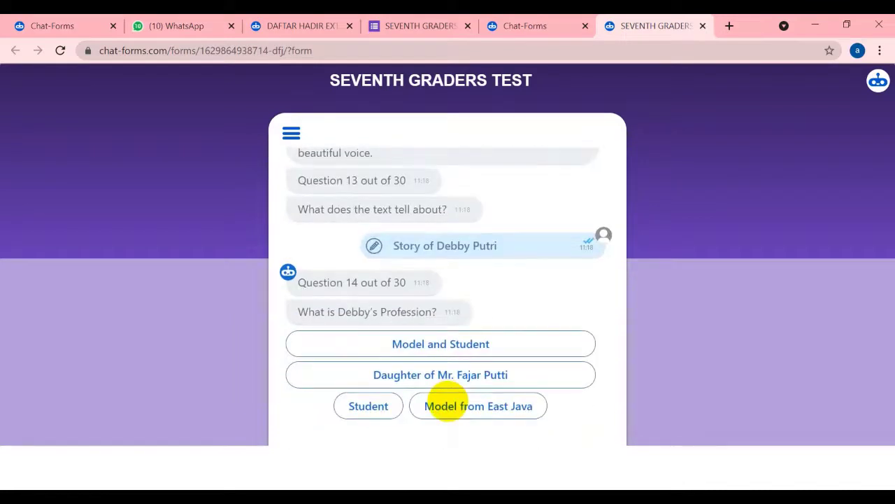
Answer the Debby Putri, lyric and conjunction questions: Model from East Java, humorous and creative, Siblings, cause, give inspiration
left_click(446, 404)
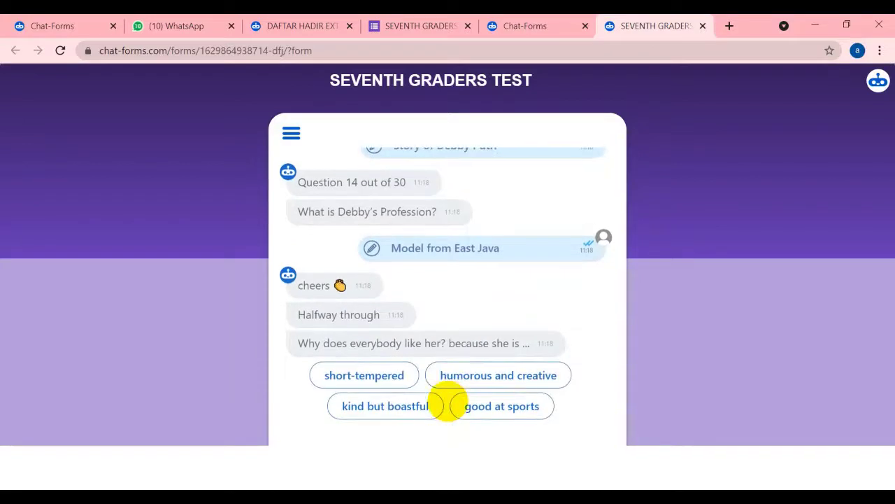
left_click(451, 378)
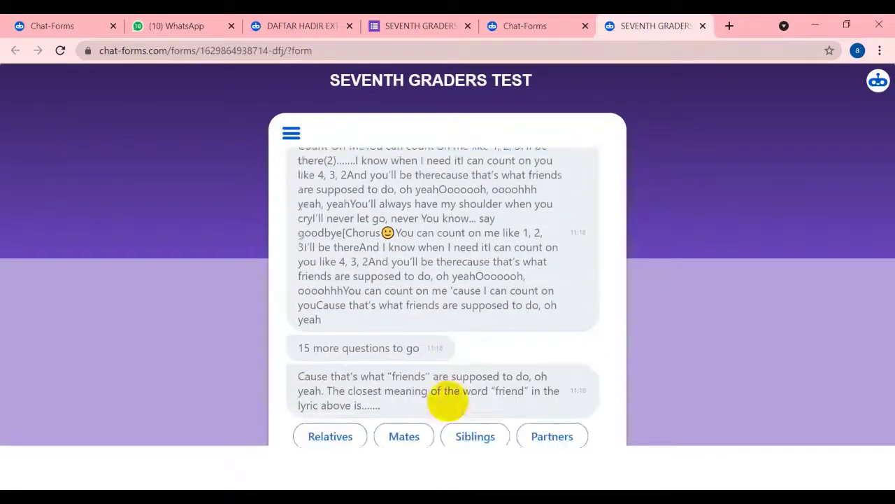
left_click(475, 405)
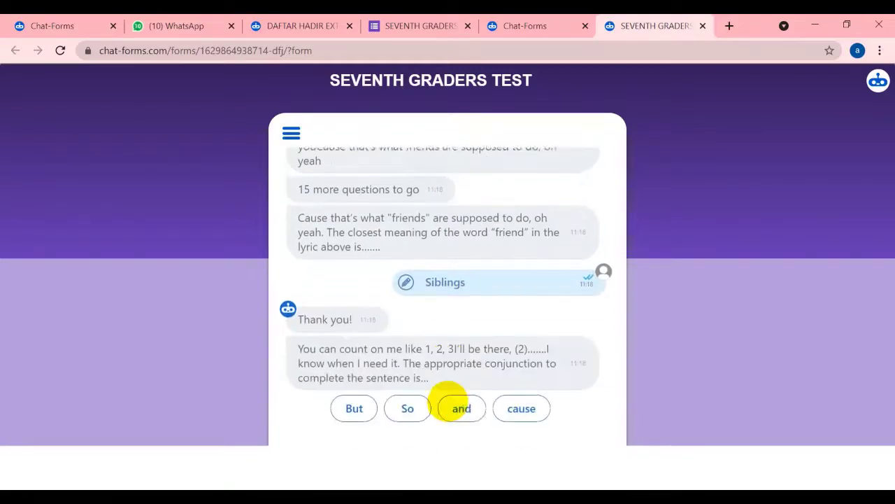
left_click(520, 405)
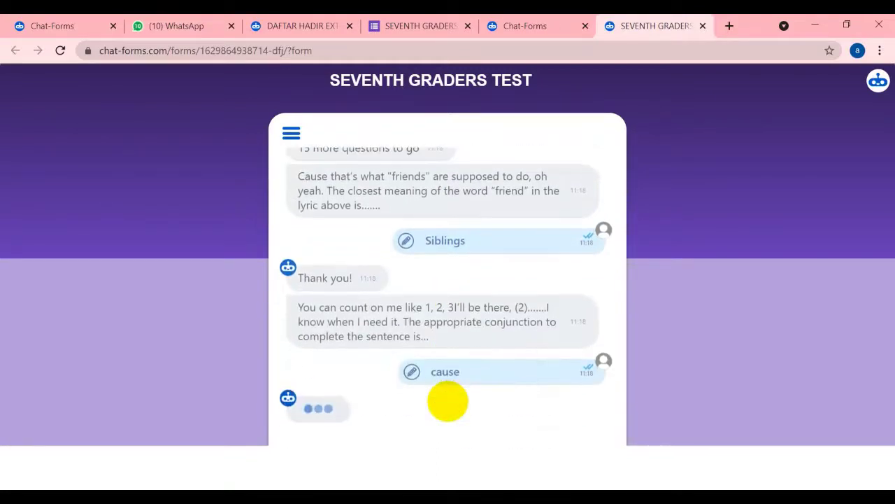
left_click(448, 375)
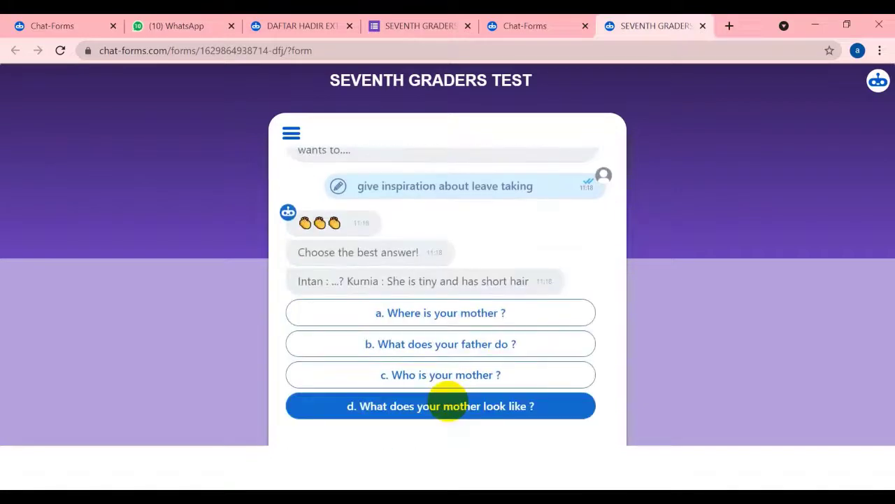
Answer the school-dialogue questions: b, b. language laboratory, c. These, c. I do, b. No,I think so, c. sad
key("b")
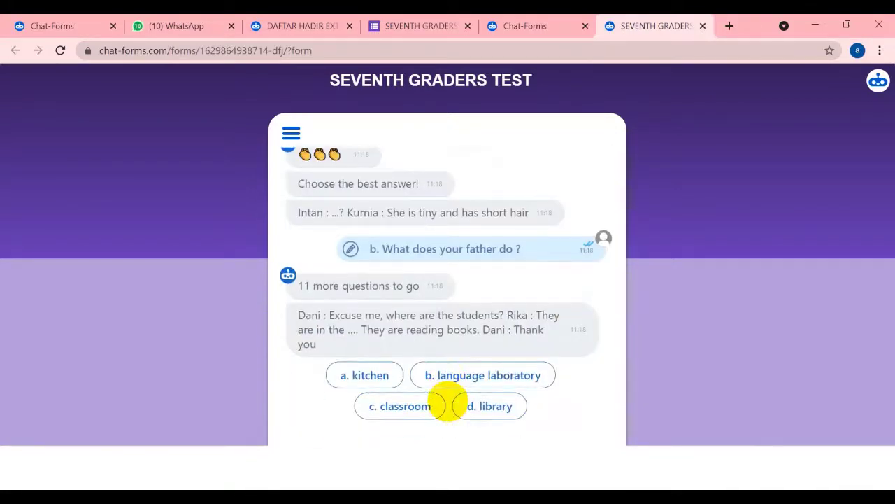
key("b")
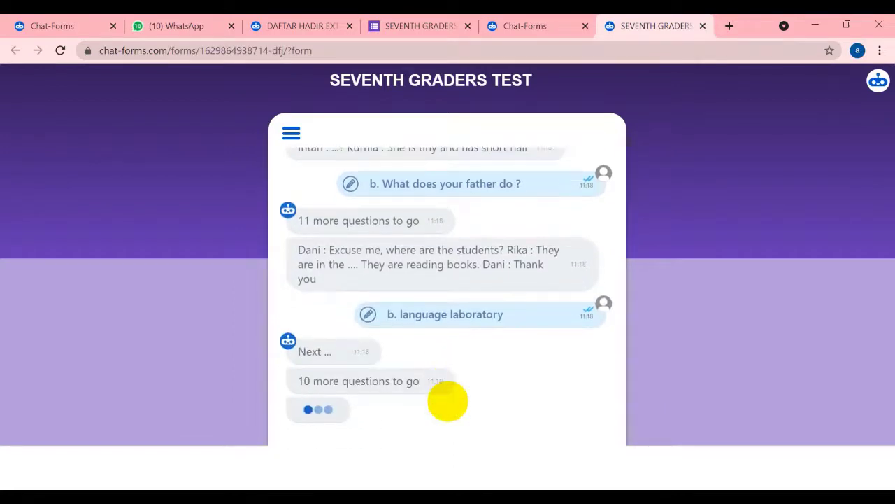
left_click(449, 404)
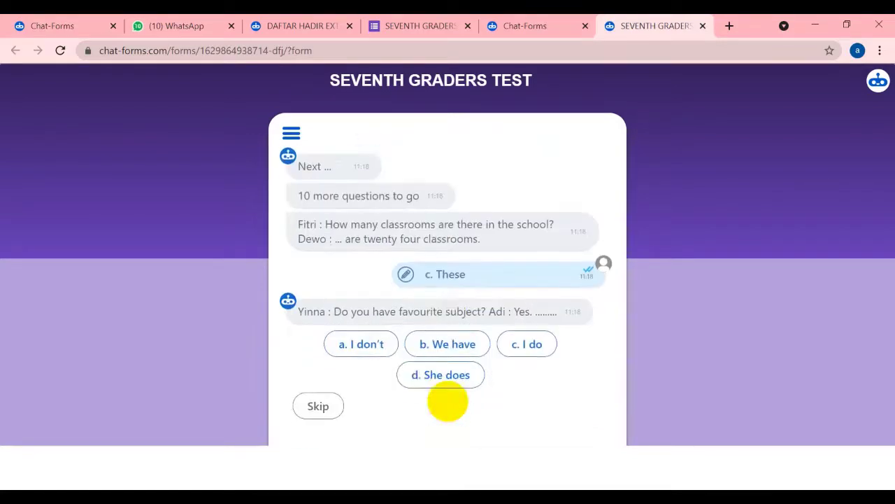
key("c")
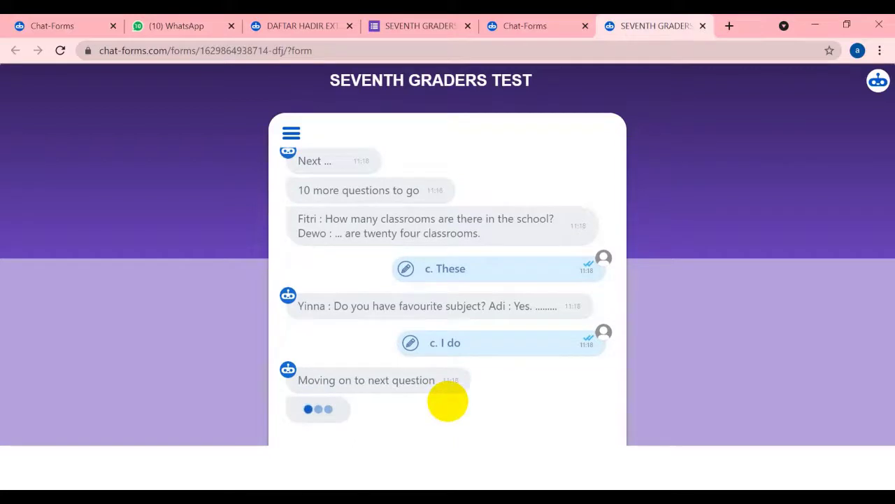
left_click(453, 381)
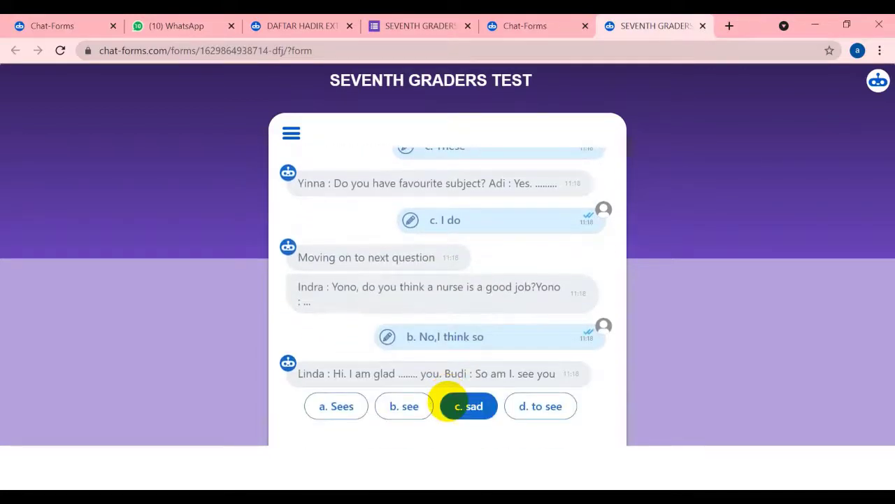
left_click(448, 404)
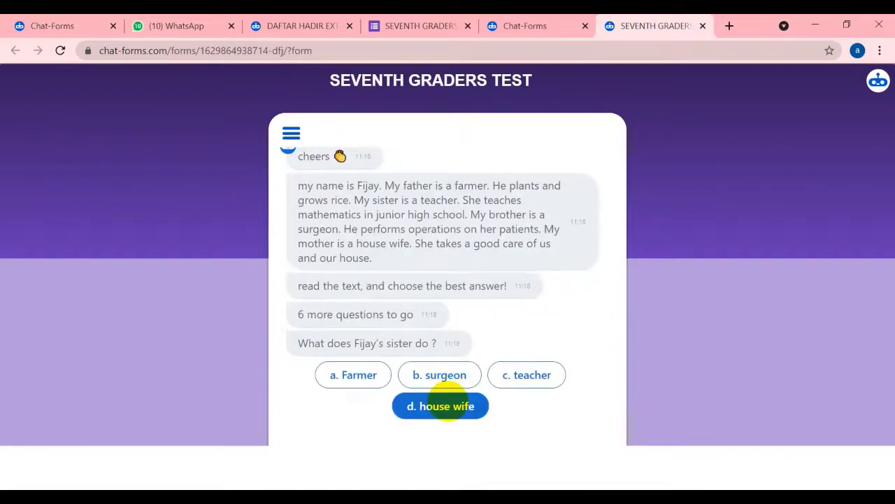
Answer the final questions (c. teacher, c. hospital, c. farmer, b. sad, d. rabbit, d. Has) and submit
left_click(526, 374)
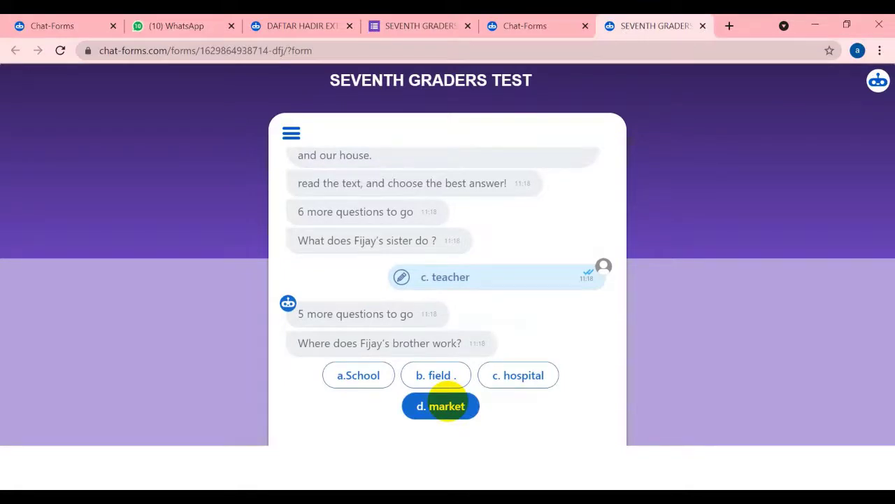
left_click(518, 375)
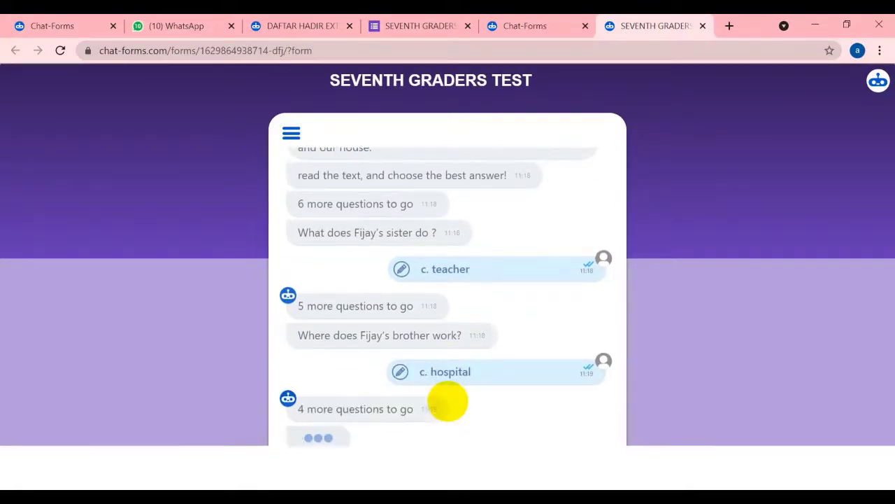
left_click(525, 343)
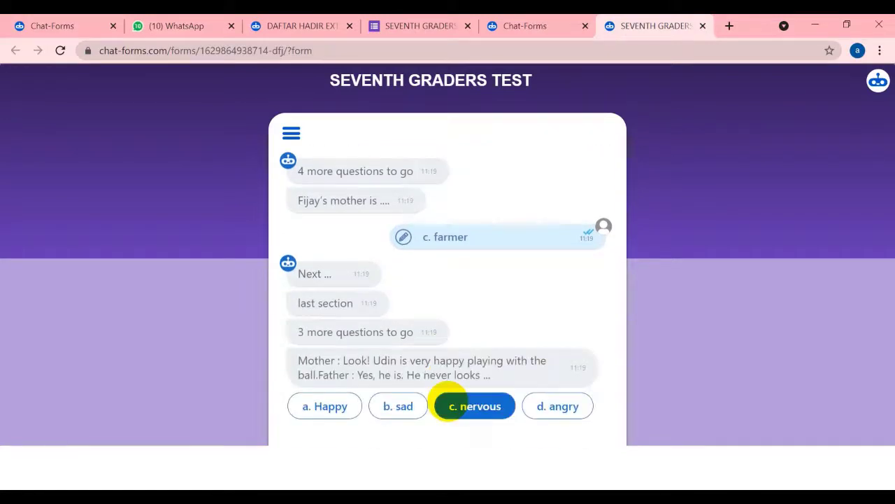
left_click(425, 406)
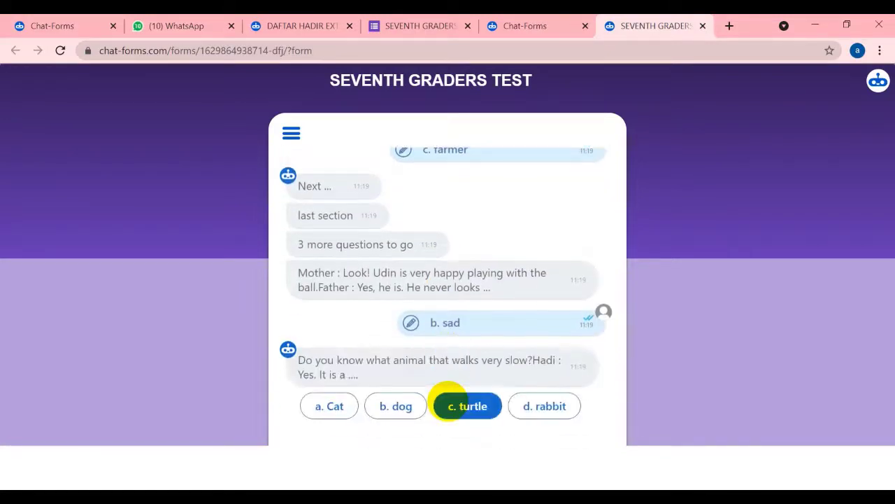
left_click(545, 406)
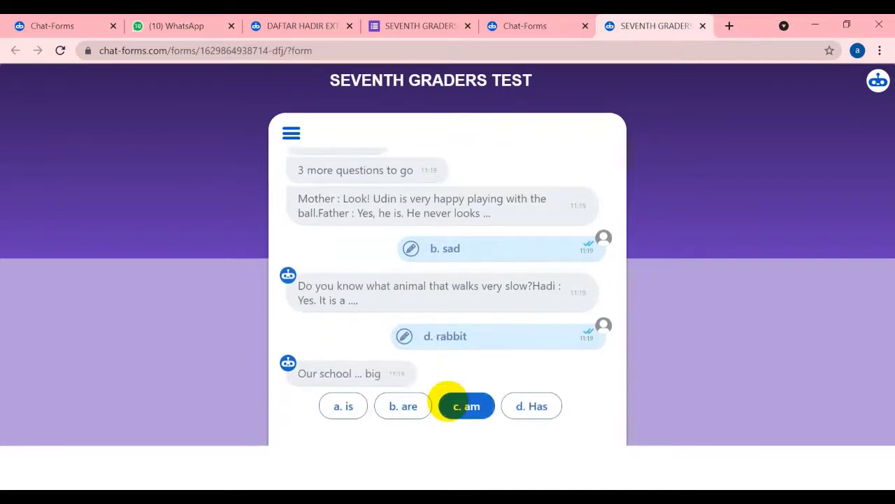
left_click(532, 405)
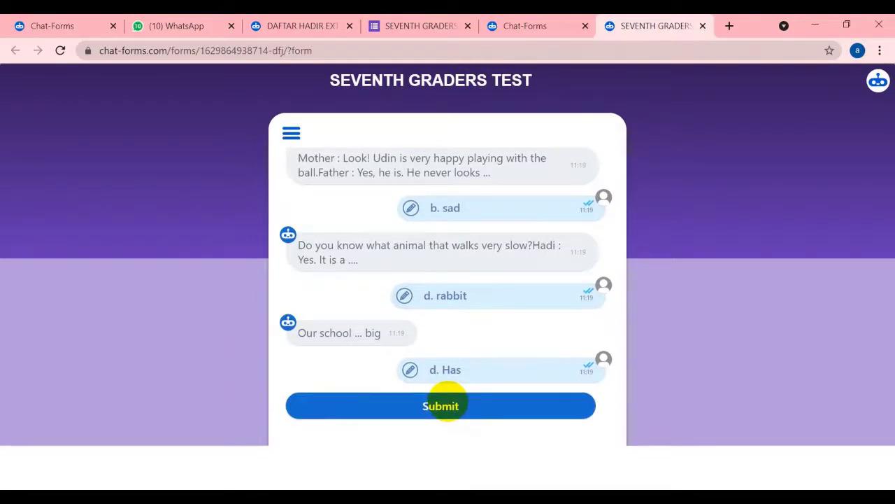
left_click(445, 405)
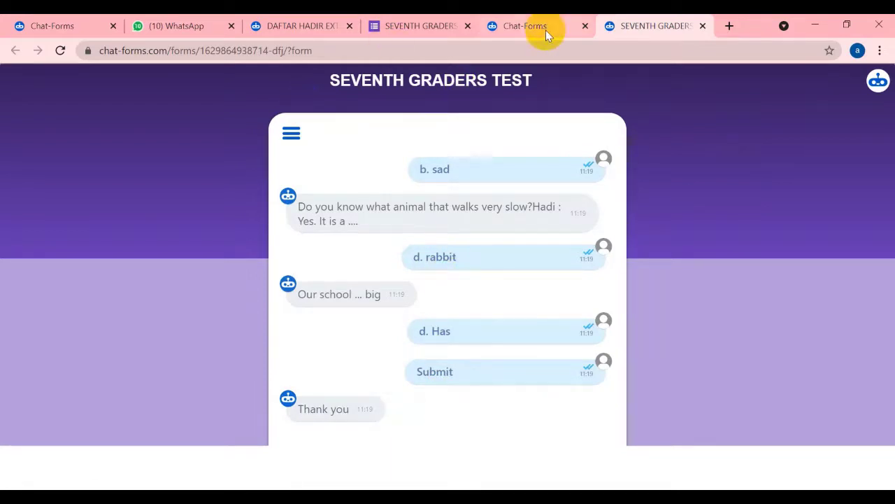
Return to the Google Forms quiz, dismiss the send-form dialog, and show the responses summary
left_click(420, 27)
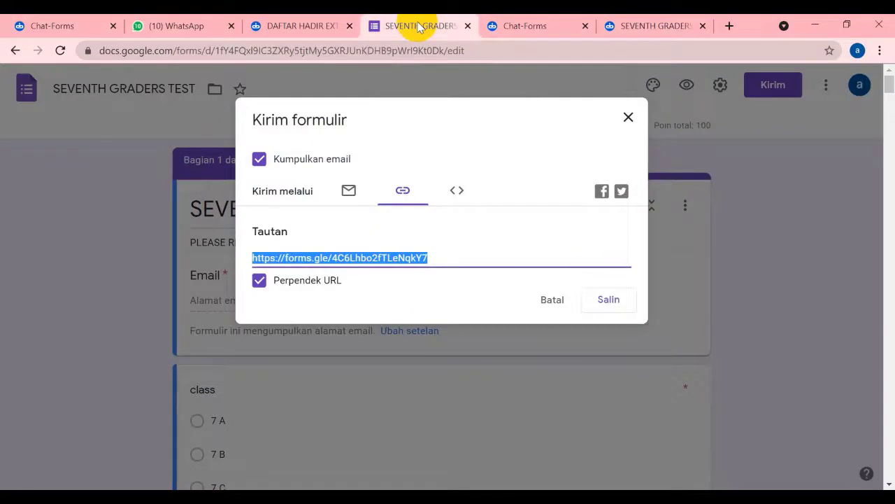
left_click(628, 117)
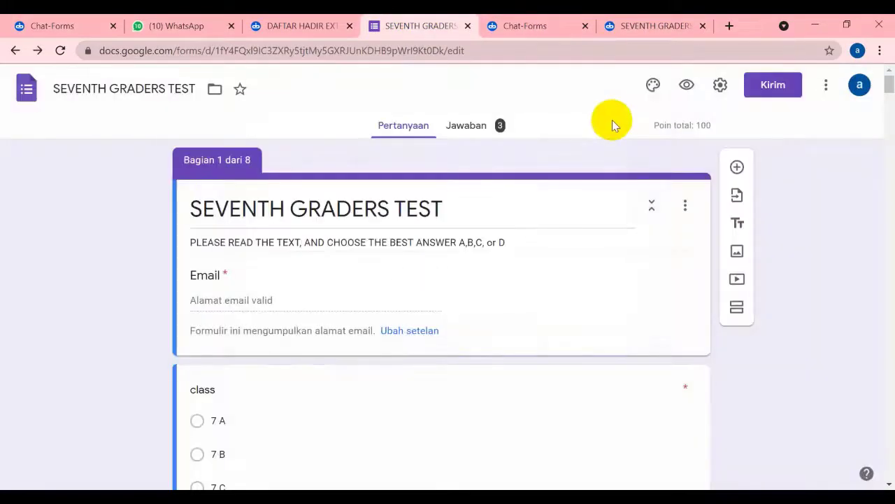
left_click(496, 130)
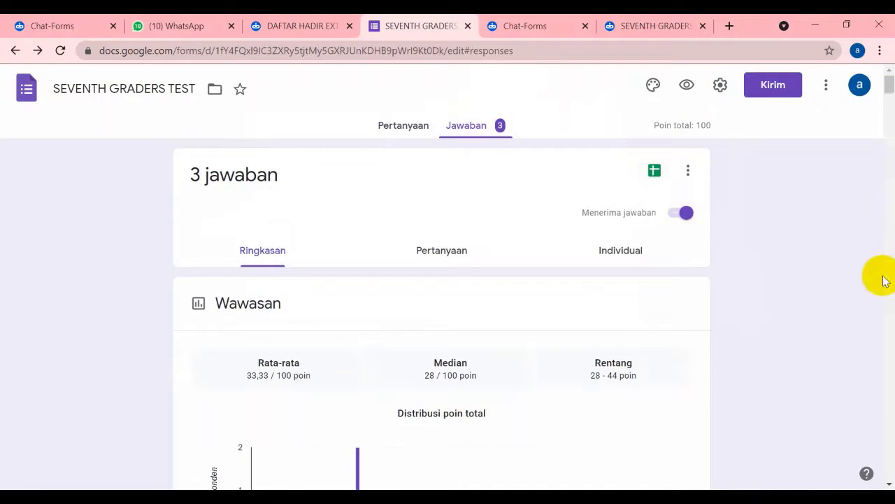
Review the three scores (average 33.33/100, range 28–44) and the frequently missed questions
scroll(885, 280, "down", 6)
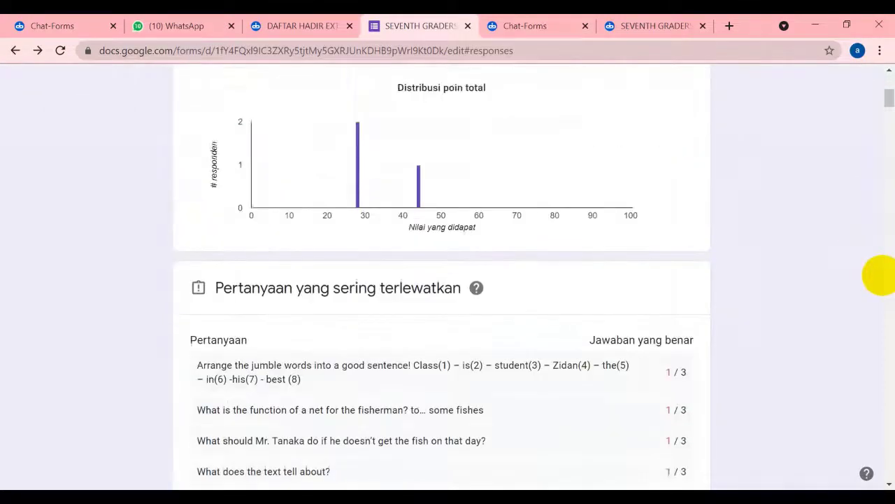
scroll(880, 274, "up", 5)
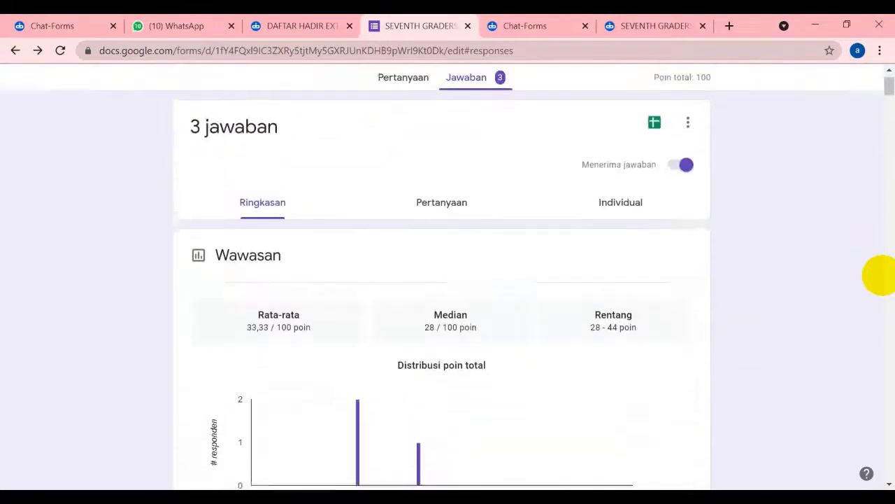
scroll(880, 275, "down", 10)
scroll(881, 275, "down", 10)
scroll(880, 275, "up", 9)
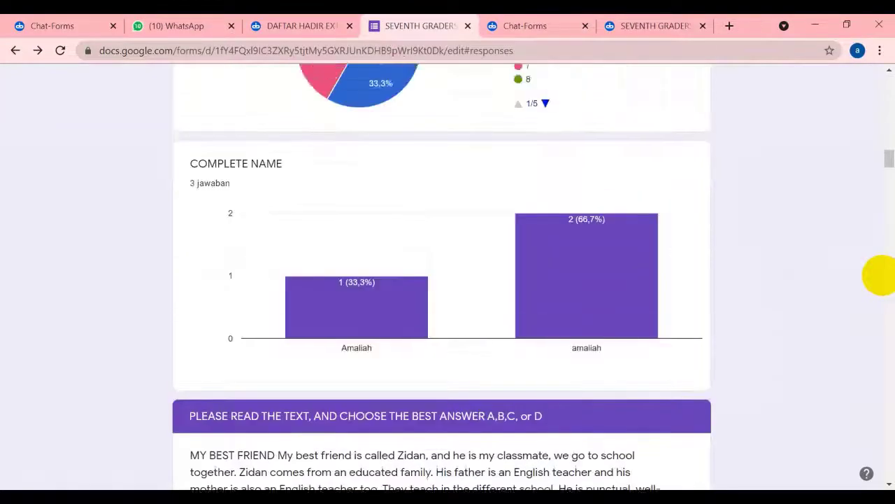
scroll(881, 275, "down", 12)
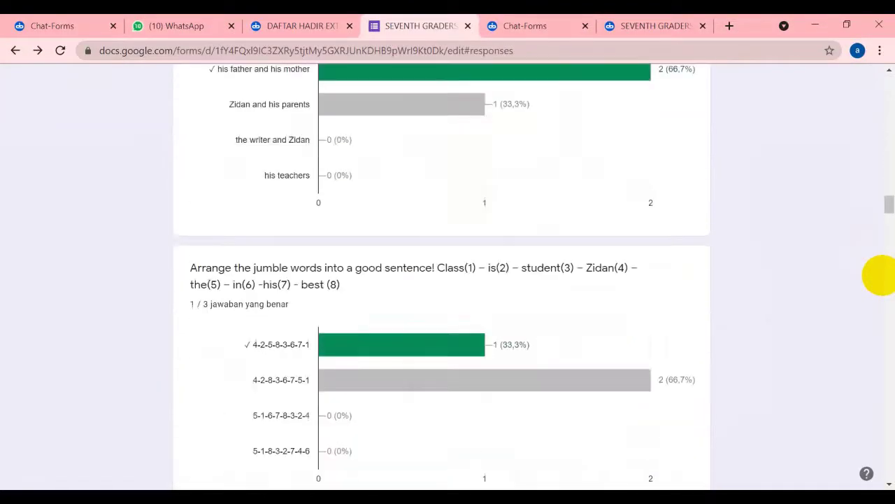
scroll(881, 275, "up", 4)
scroll(881, 275, "up", 10)
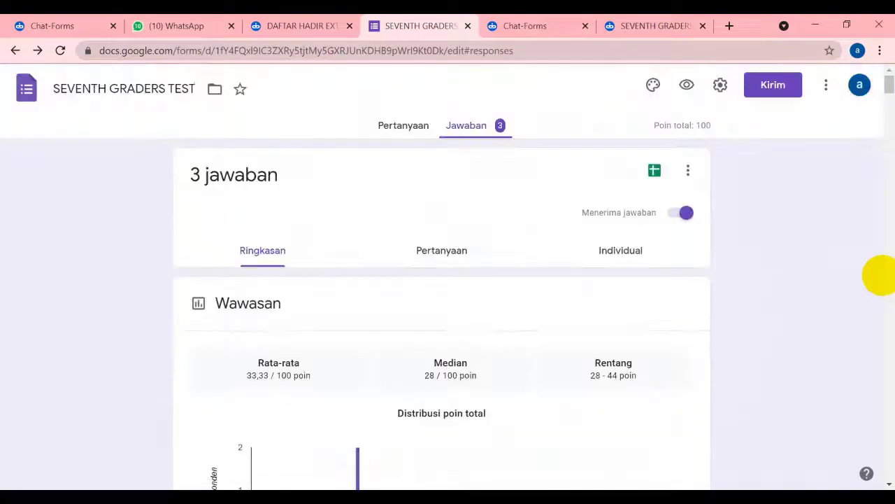
scroll(881, 274, "down", 3)
scroll(880, 275, "down", 4)
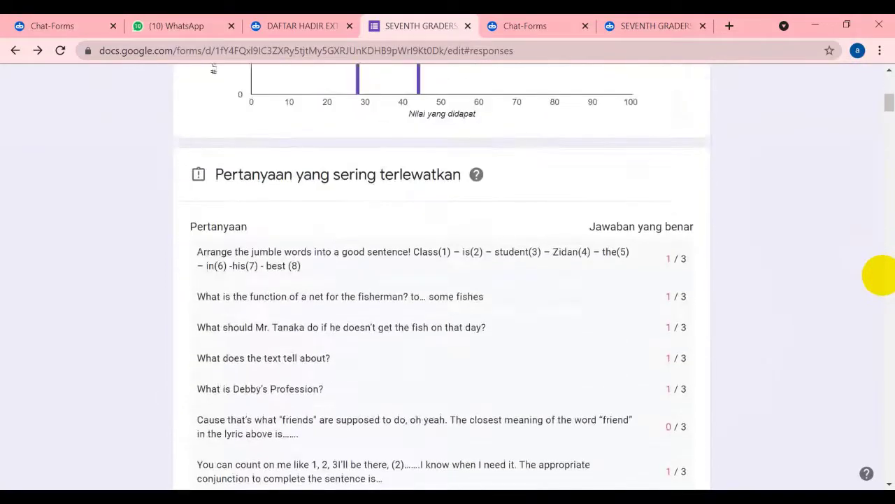
scroll(881, 275, "up", 5)
scroll(880, 275, "down", 1)
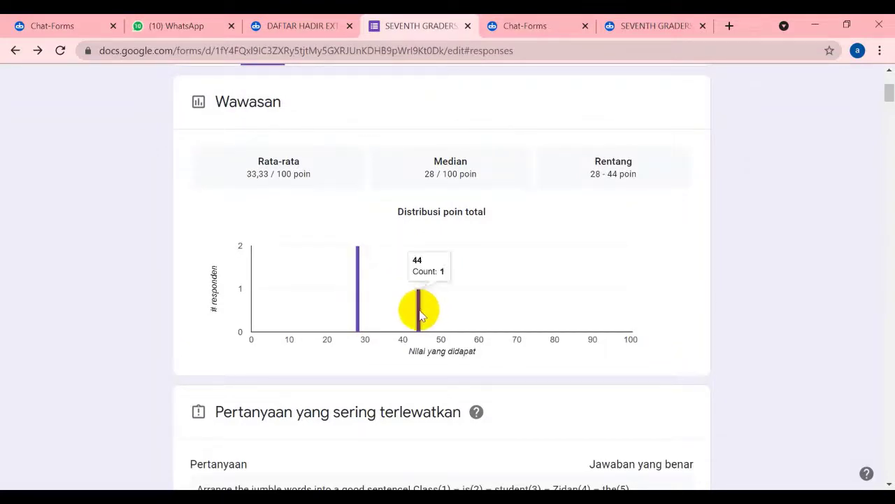
mouse_move(360, 321)
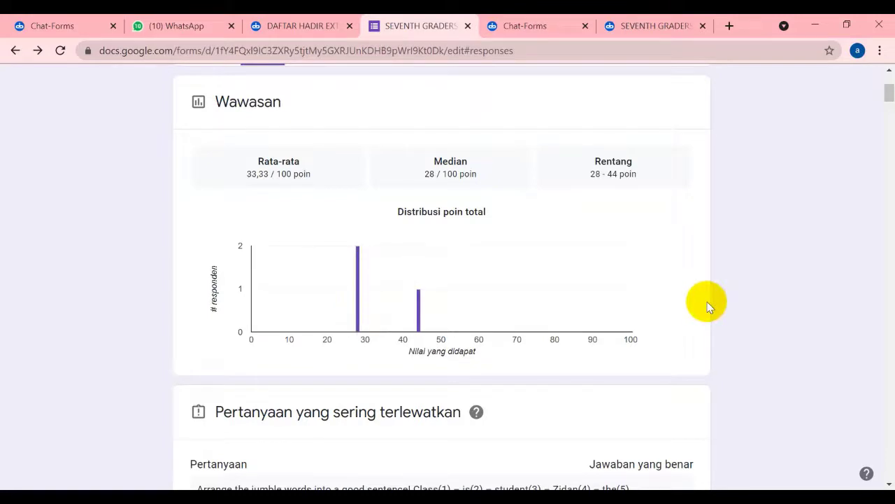
mouse_move(419, 313)
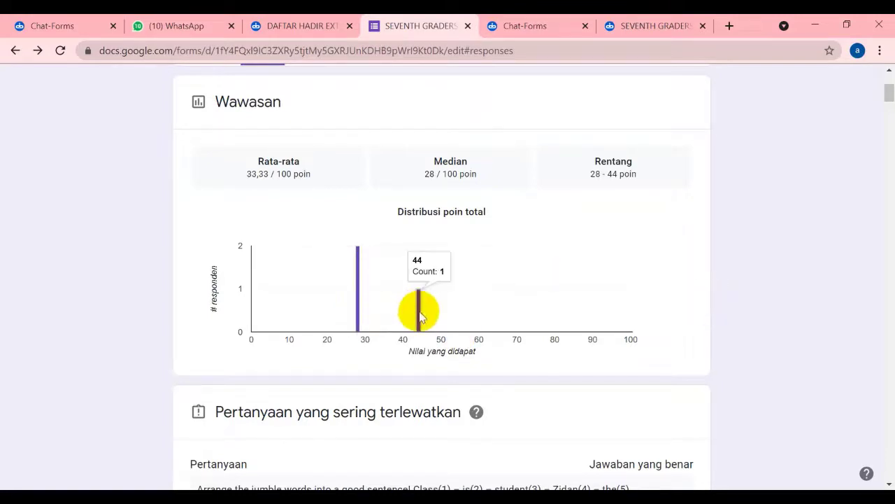
scroll(419, 316, "down", 6)
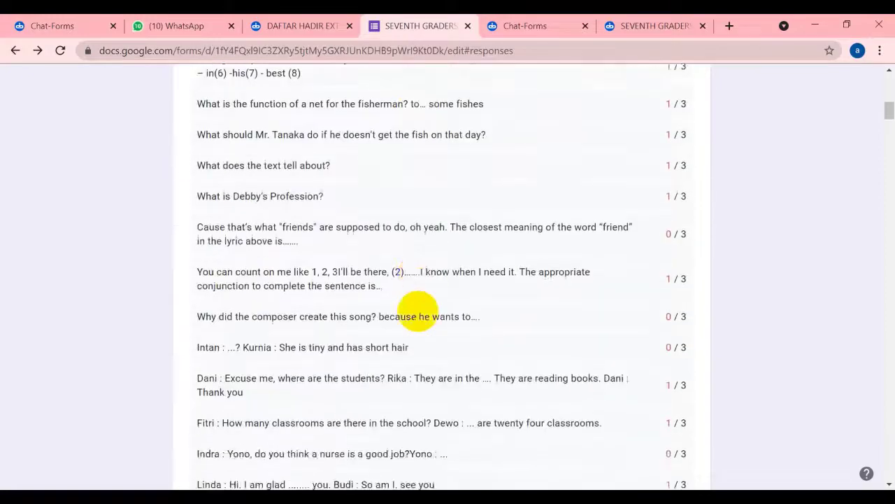
scroll(418, 311, "up", 9)
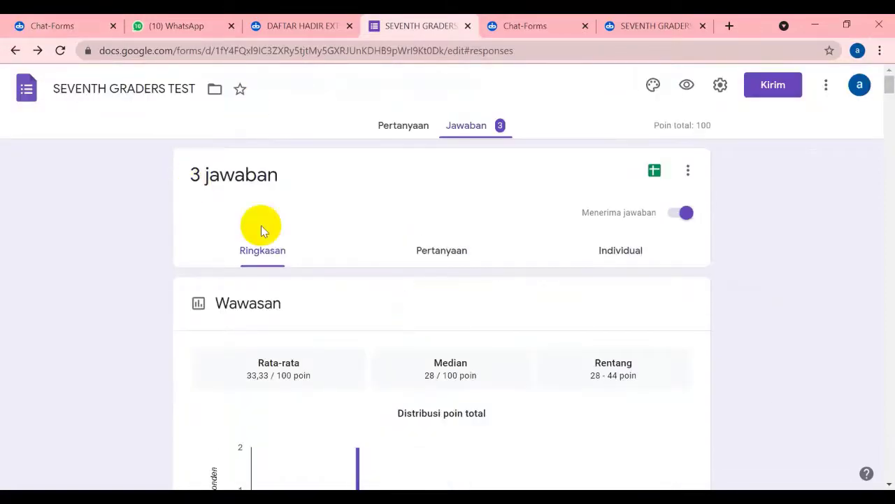
Copy the chatbot's shareable link from the Share your Chatbot dialog and switch to WhatsApp Web
left_click(523, 26)
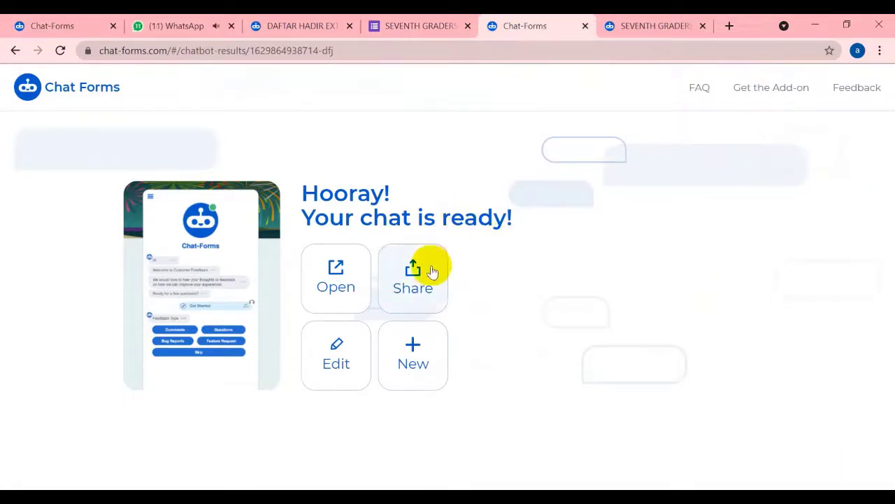
left_click(415, 289)
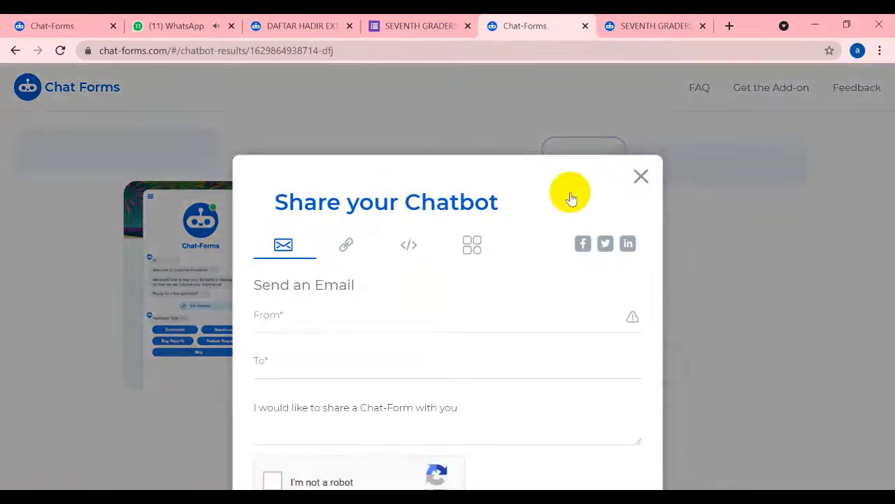
left_click(641, 176)
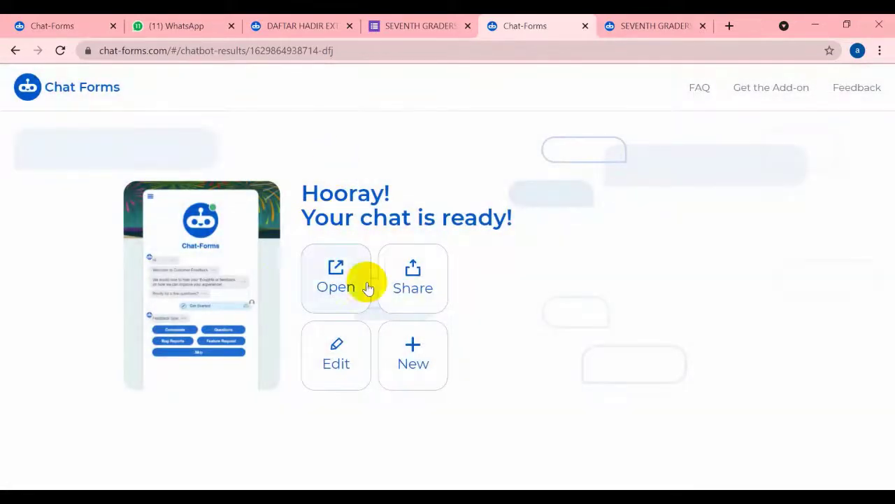
left_click(434, 276)
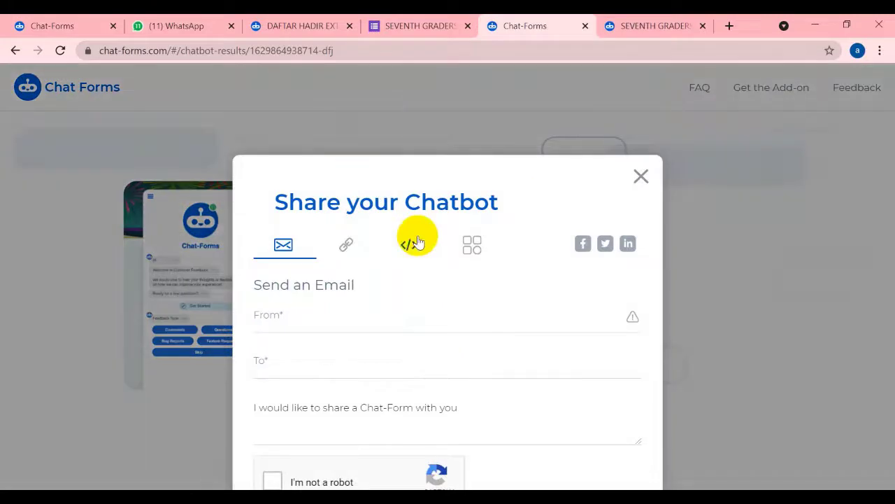
left_click(347, 247)
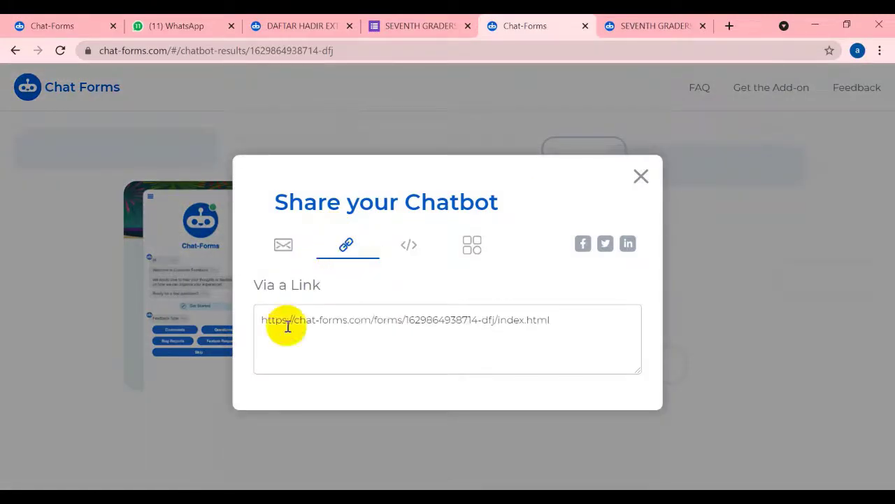
left_click_drag(260, 324, 578, 329)
key("ctrl+c")
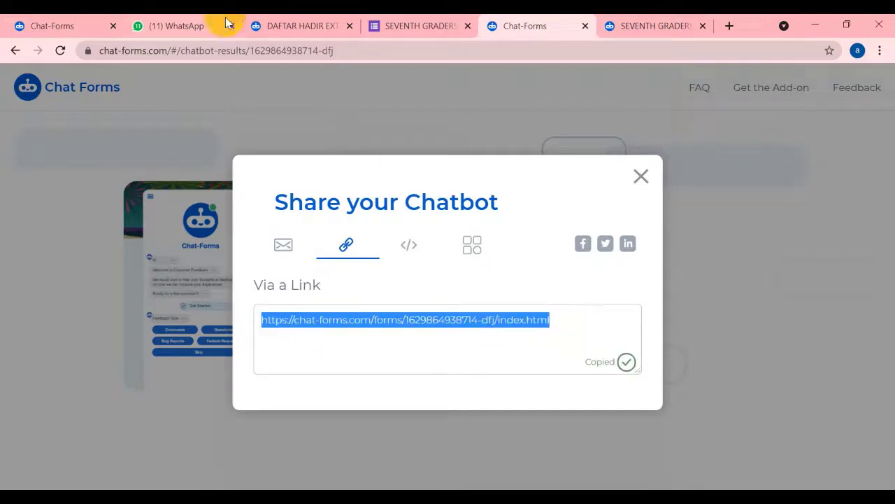
left_click(179, 26)
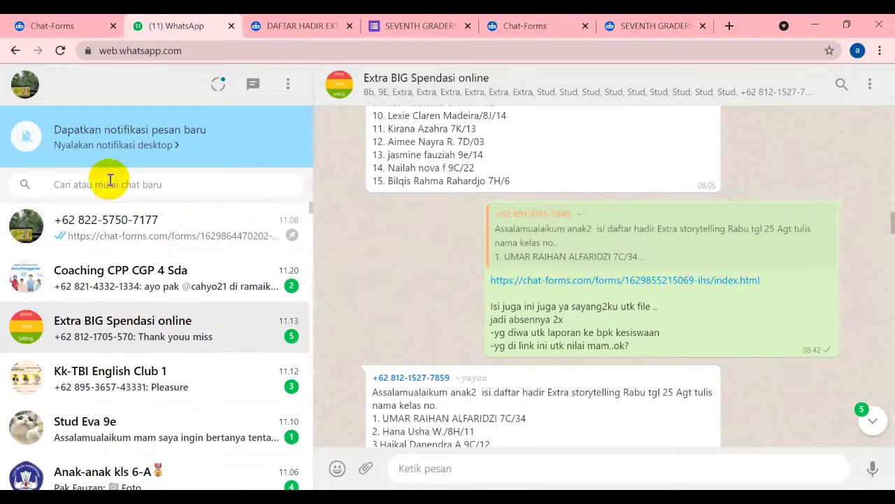
Find the MGMPS BIG SPENDASI group and send it the copied chatbot link
type("mgmps")
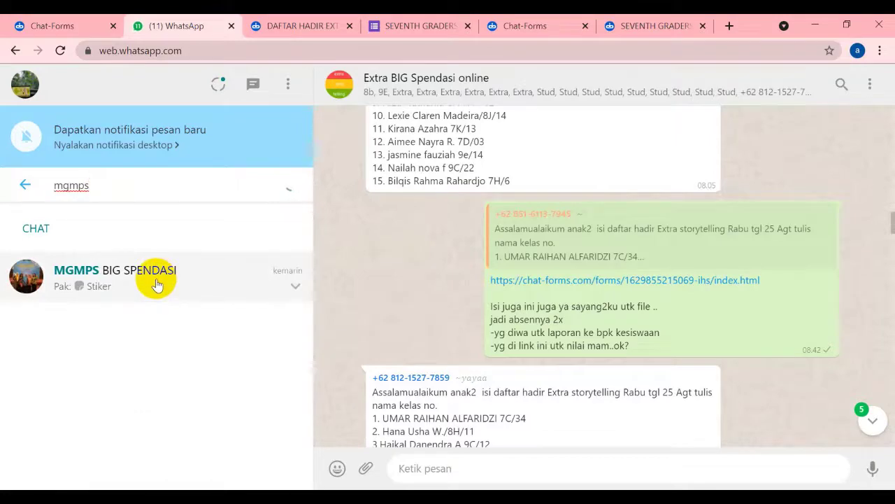
left_click(157, 285)
key("ctrl+v")
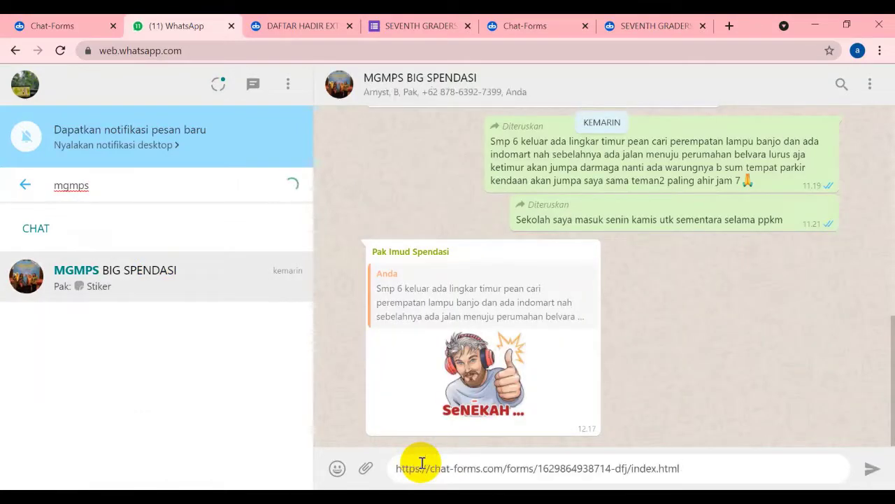
key("Return")
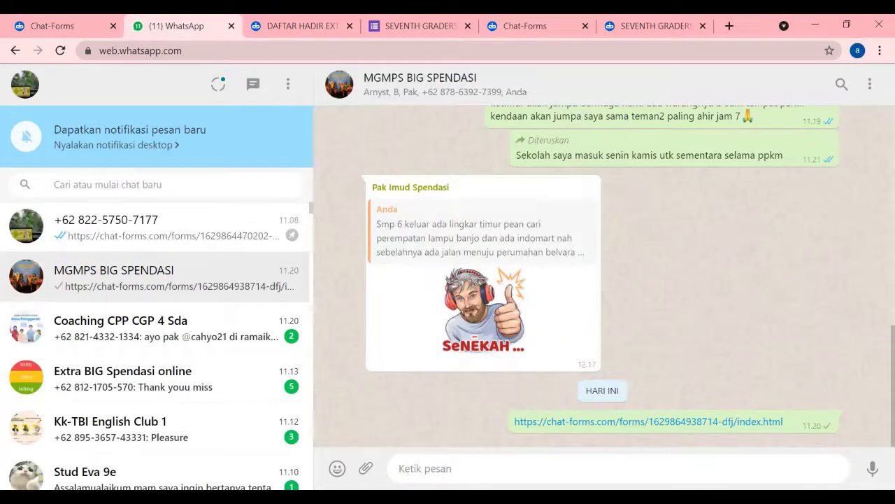
Send the note 'bot silahkan dicoba bpk ibu' and open the shared chatbot link
type("bot silahkan dicoba bpk ibu")
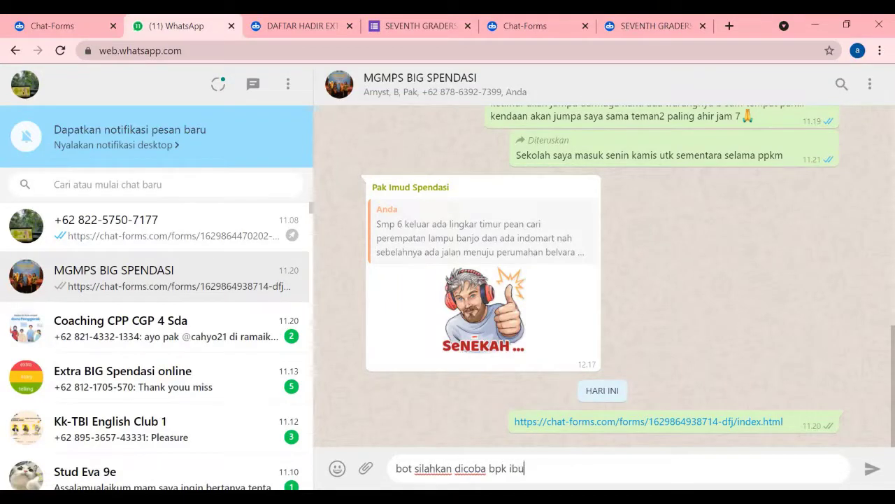
key("Return")
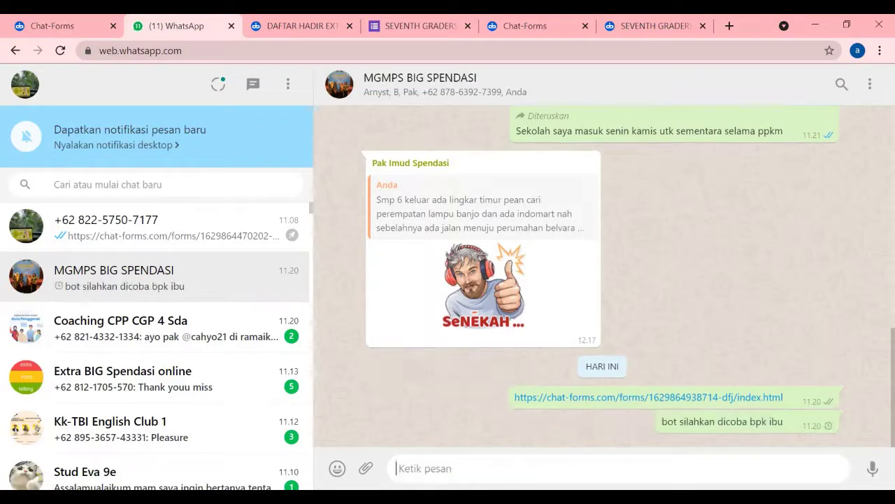
left_click(671, 397)
Dismiss the Chat-Forms share dialog and view the SEVENTH GRADERS TEST chatbot opened from the link
left_click(552, 26)
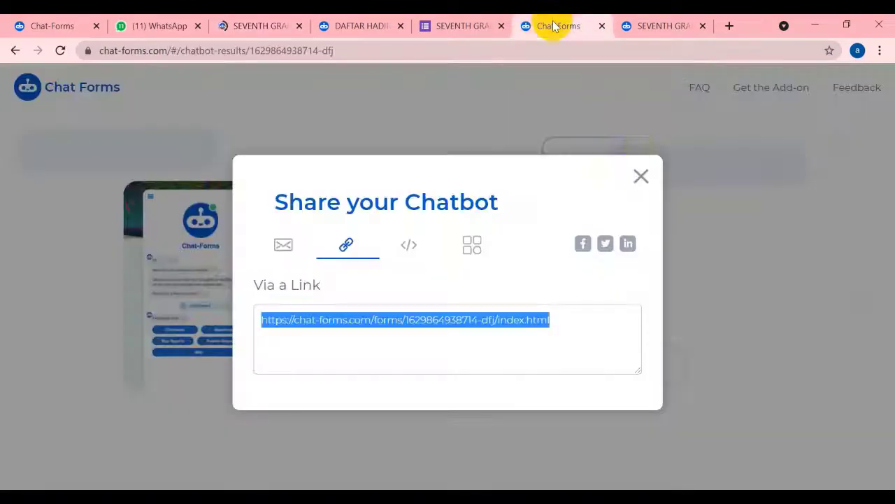
left_click(641, 179)
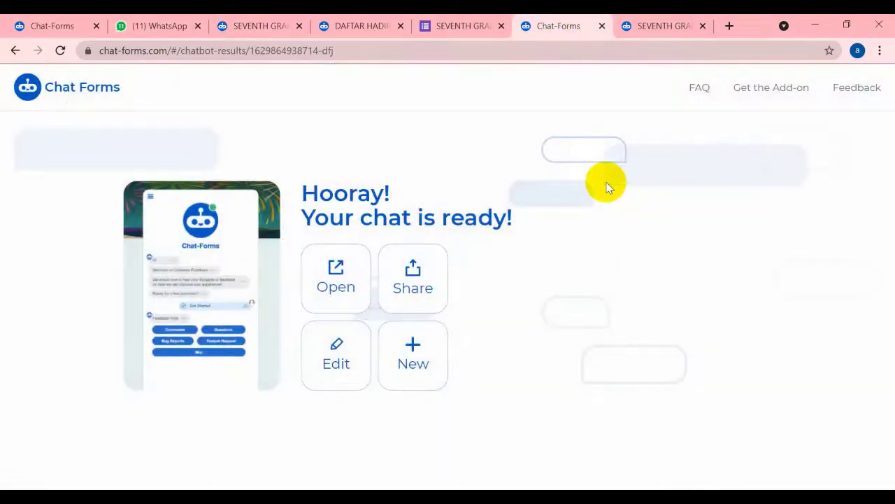
left_click(231, 29)
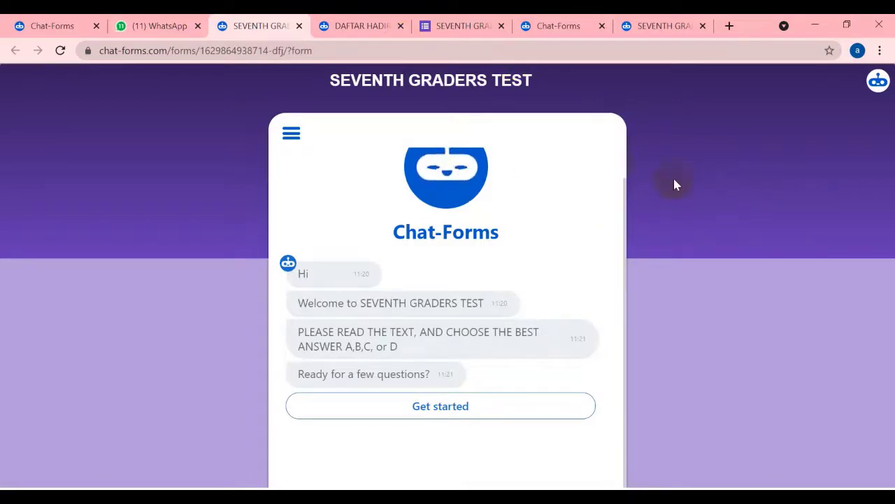
left_click(678, 251)
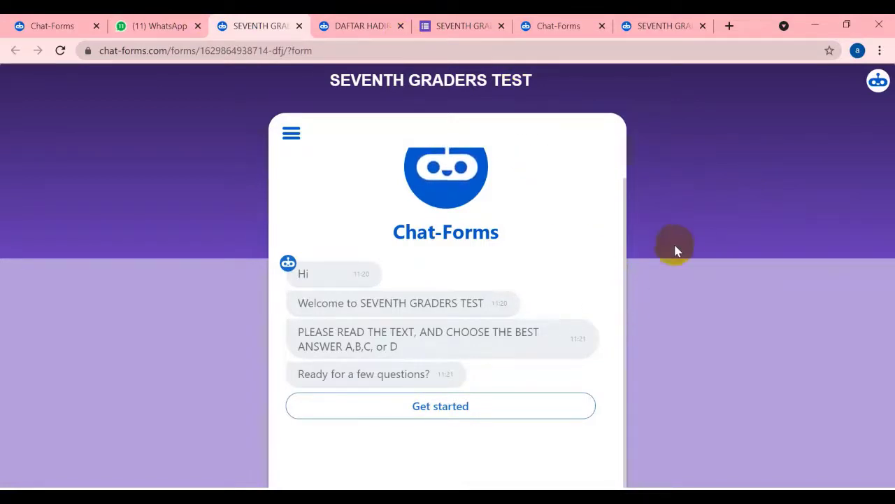